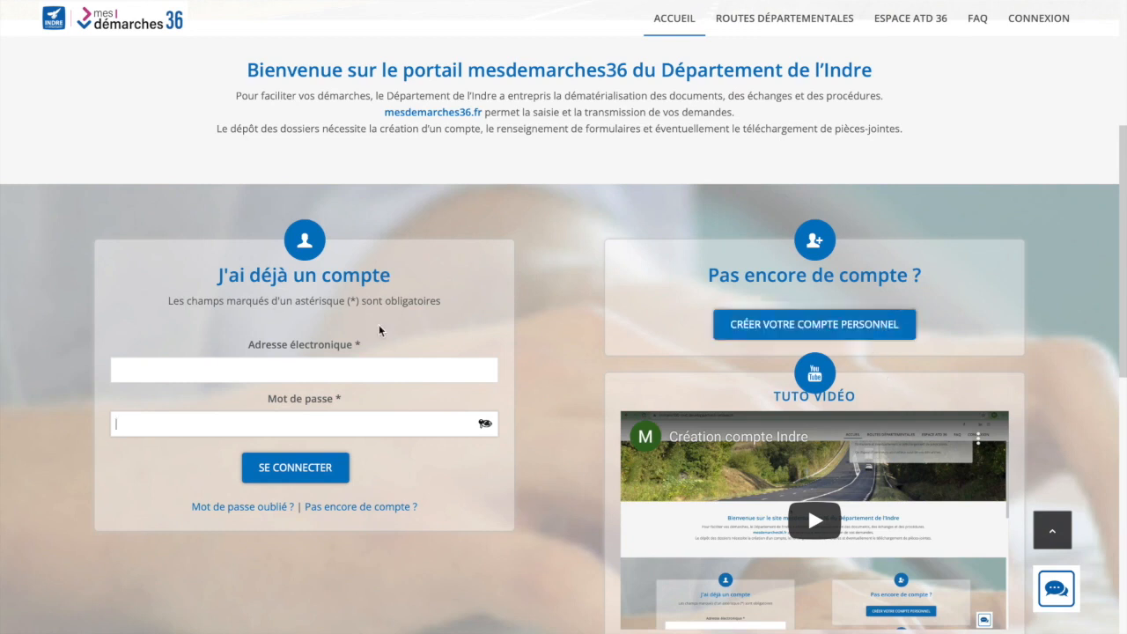
Sign in to mesdemarches36 with the account e-mail address and password
{"action": "left_click", "coordinate": [301, 368]}
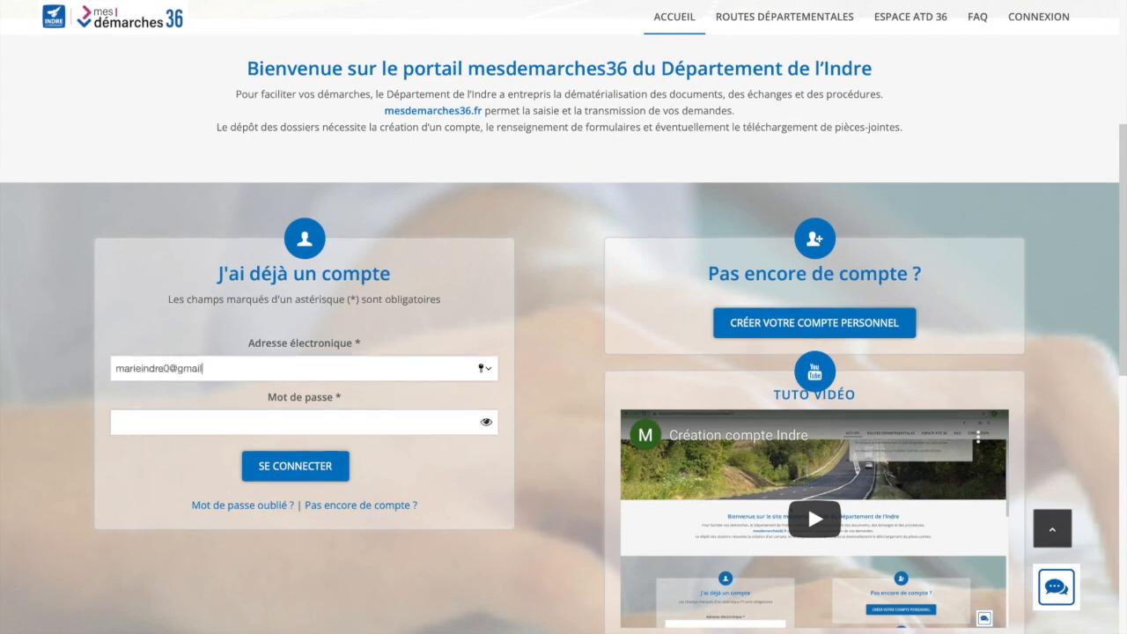
{"action": "left_click", "coordinate": [270, 425]}
{"action": "type", "text": "••"}
{"action": "left_click", "coordinate": [286, 473]}
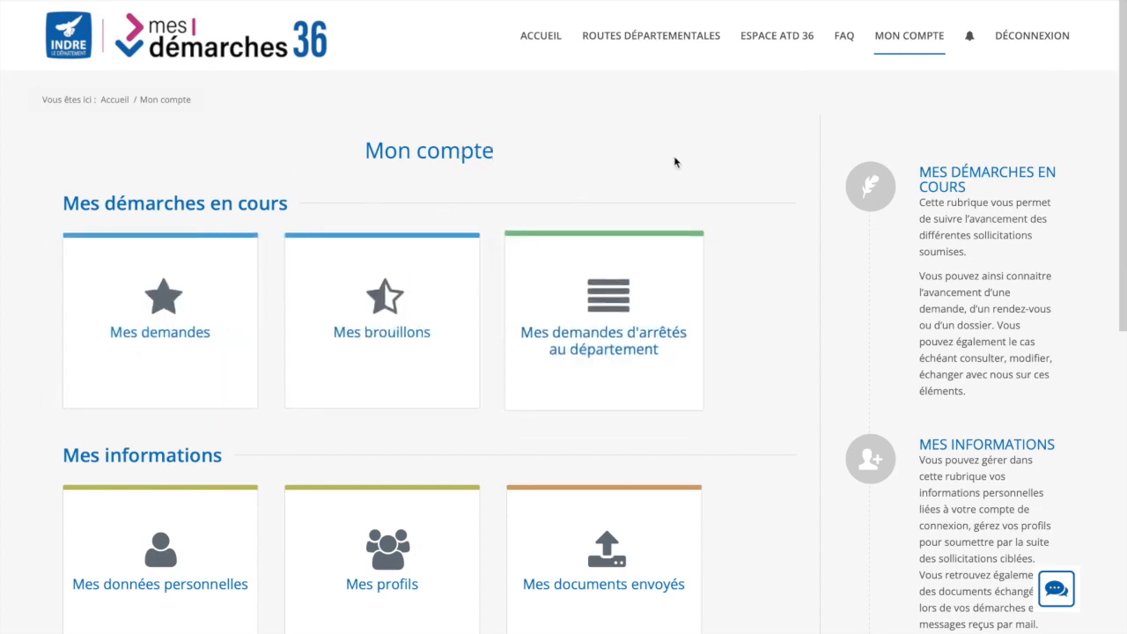
Start a new Demande d'arrêté de circulation (draft n°169) under Routes départementales
{"action": "scroll", "coordinate": [750, 218], "scroll_direction": "down", "scroll_amount": 3}
{"action": "scroll", "coordinate": [750, 224], "scroll_direction": "down", "scroll_amount": 2}
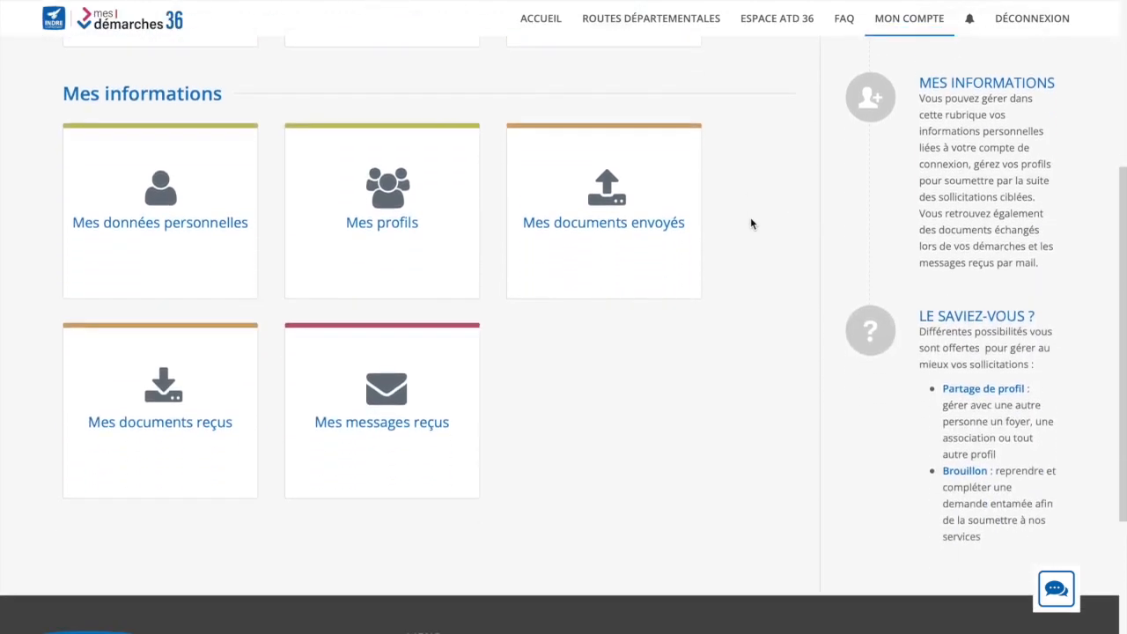
{"action": "scroll", "coordinate": [751, 220], "scroll_direction": "up", "scroll_amount": 5}
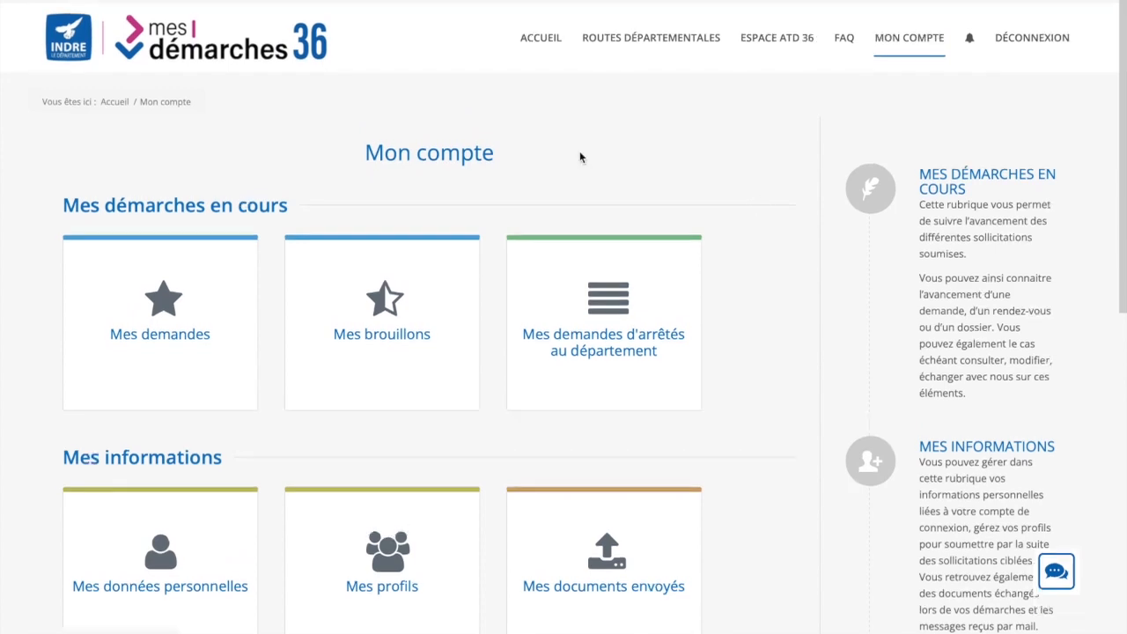
{"action": "left_click", "coordinate": [639, 46]}
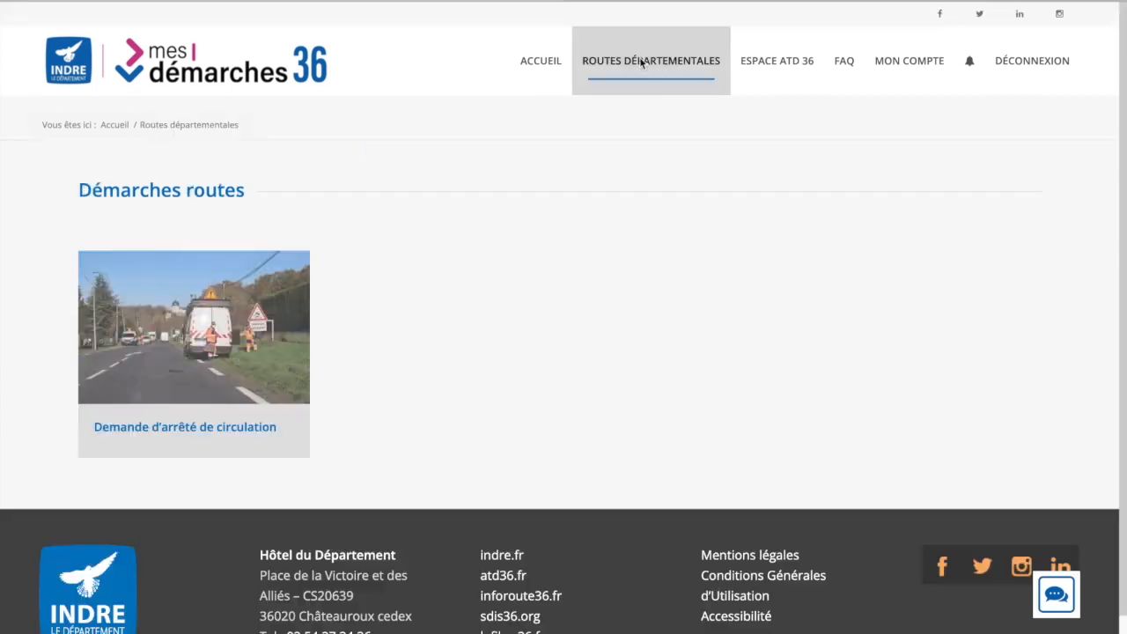
{"action": "left_click", "coordinate": [211, 342]}
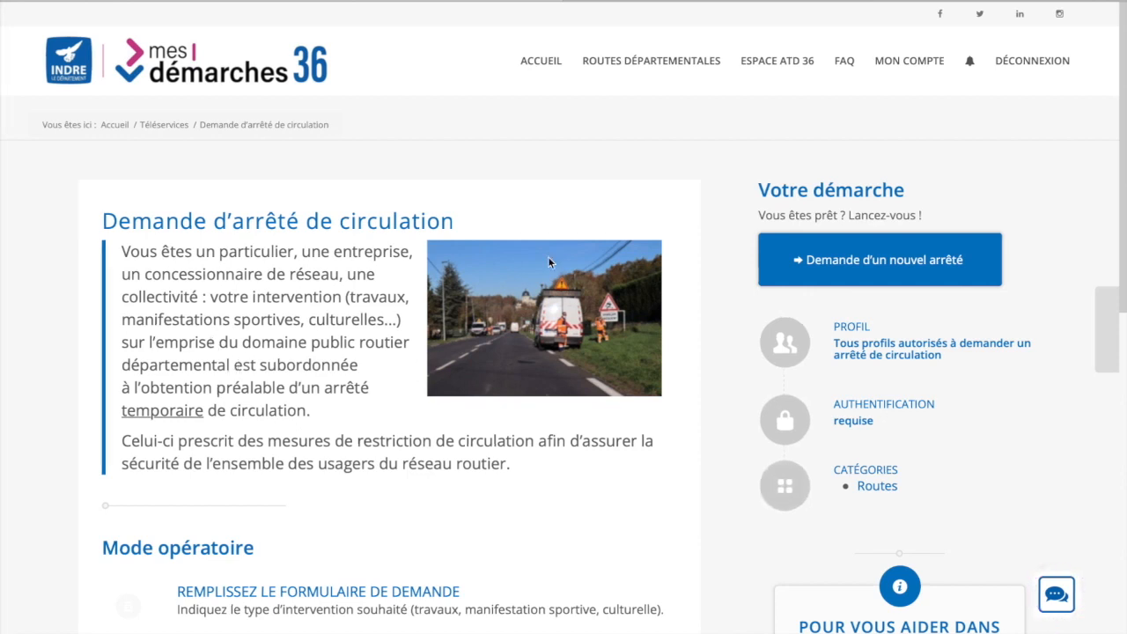
{"action": "left_click", "coordinate": [805, 258]}
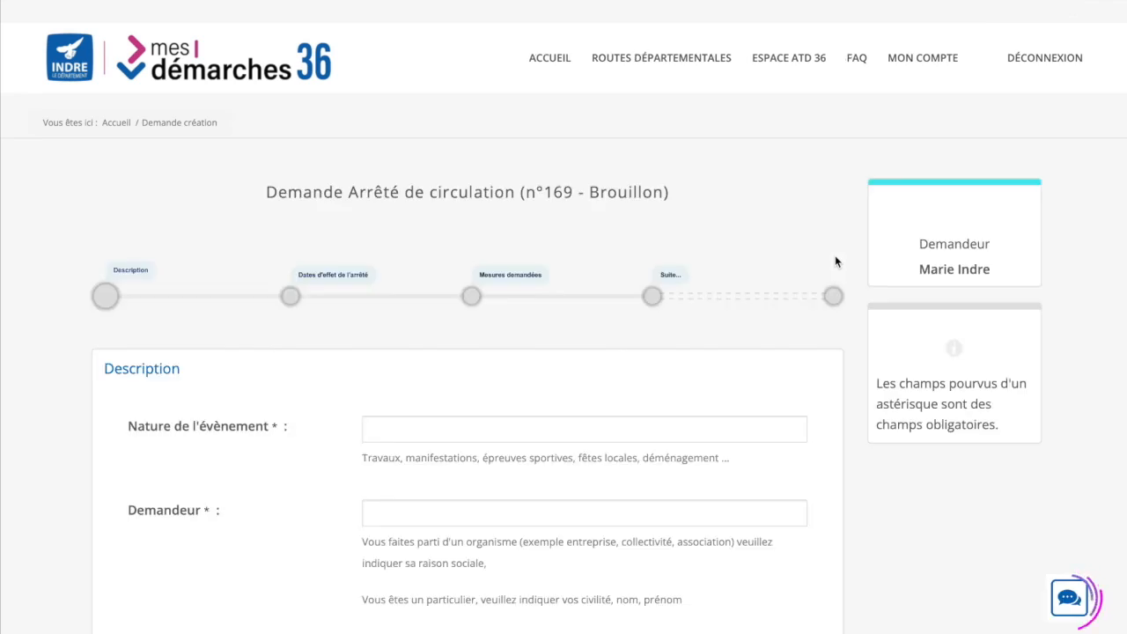
Enter Travaux as the event type and the applicant's civility and name
{"action": "scroll", "coordinate": [834, 255], "scroll_direction": "down", "scroll_amount": 2}
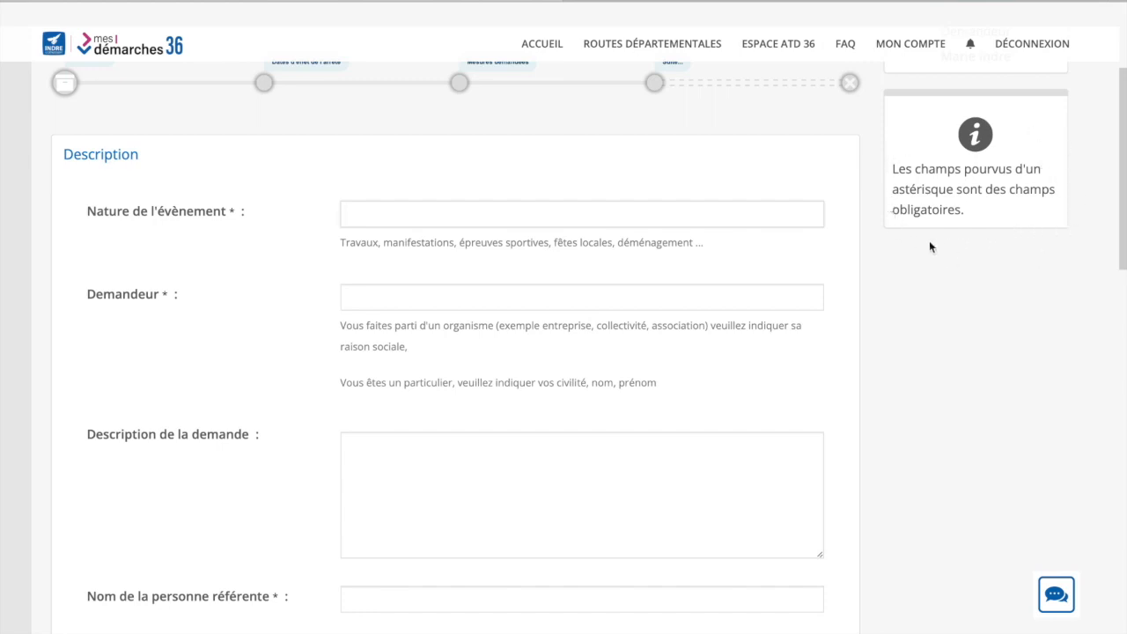
{"action": "type", "text": "Travaux"}
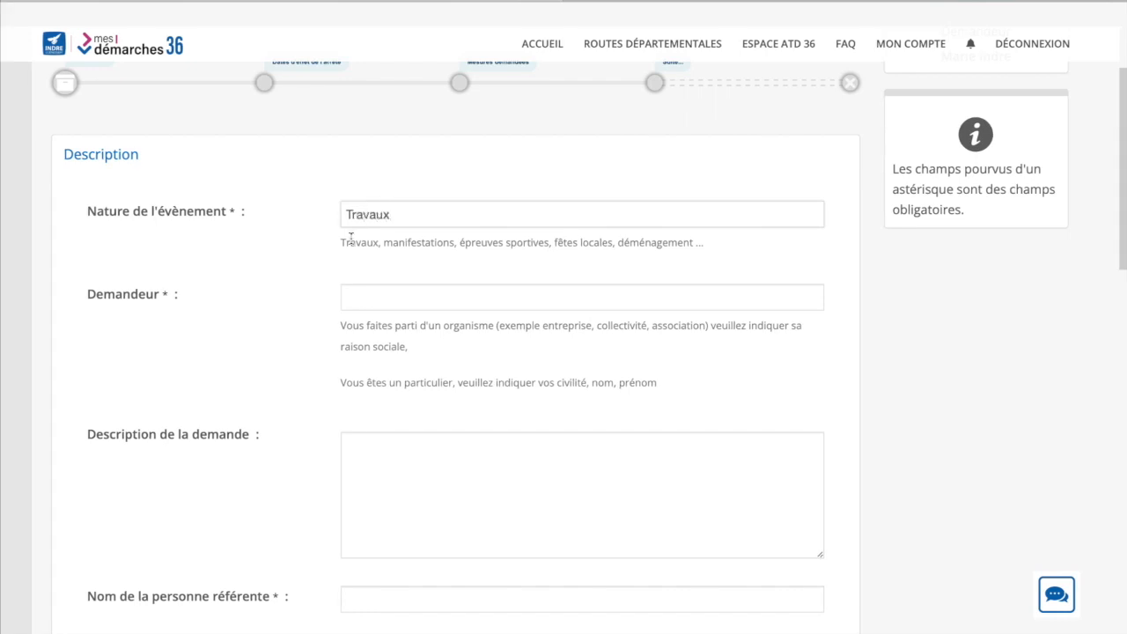
{"action": "left_click", "coordinate": [362, 299]}
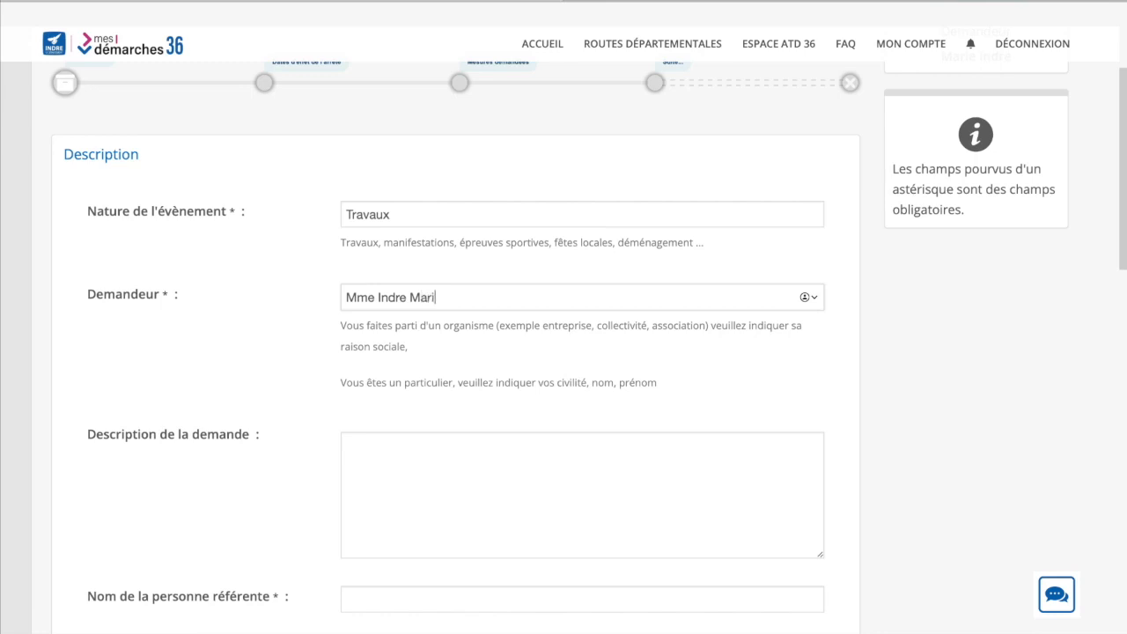
Enter the referent person's name in Nom de la personne référente
{"action": "left_click", "coordinate": [362, 460]}
{"action": "scroll", "coordinate": [360, 460], "scroll_direction": "down", "scroll_amount": 2}
{"action": "left_click", "coordinate": [363, 450]}
{"action": "type", "text": "Indre"}
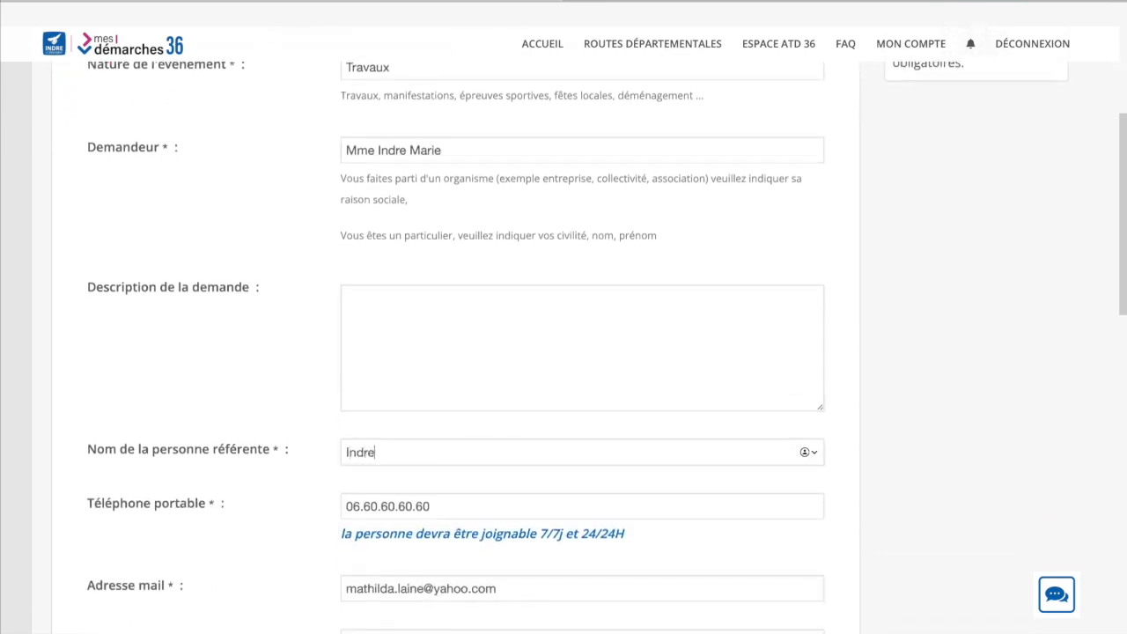
{"action": "scroll", "coordinate": [564, 352], "scroll_direction": "down", "scroll_amount": 5}
{"action": "scroll", "coordinate": [361, 450], "scroll_direction": "down", "scroll_amount": 3}
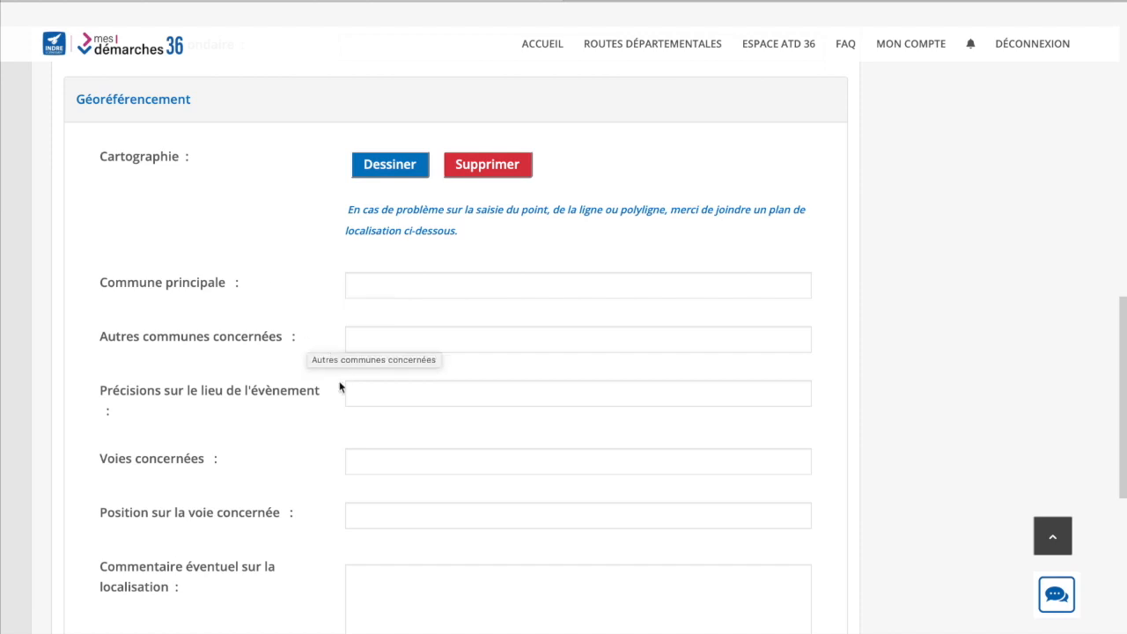
Open the Cartographie map editor from the Géoréférencement section
{"action": "scroll", "coordinate": [330, 392], "scroll_direction": "down", "scroll_amount": 2}
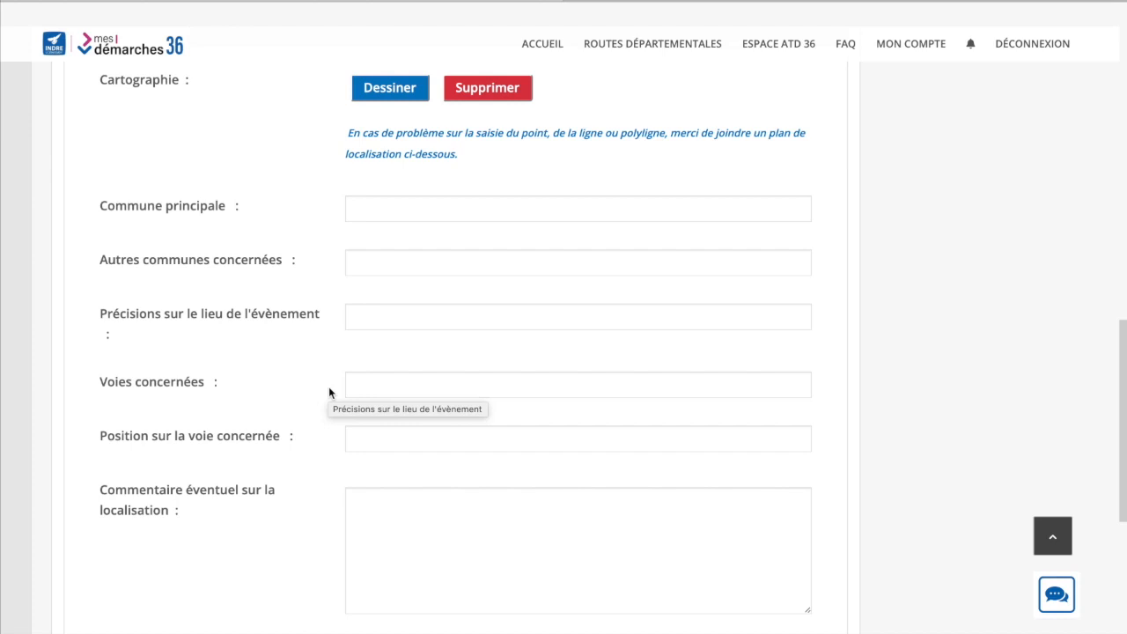
{"action": "scroll", "coordinate": [329, 391], "scroll_direction": "up", "scroll_amount": 1}
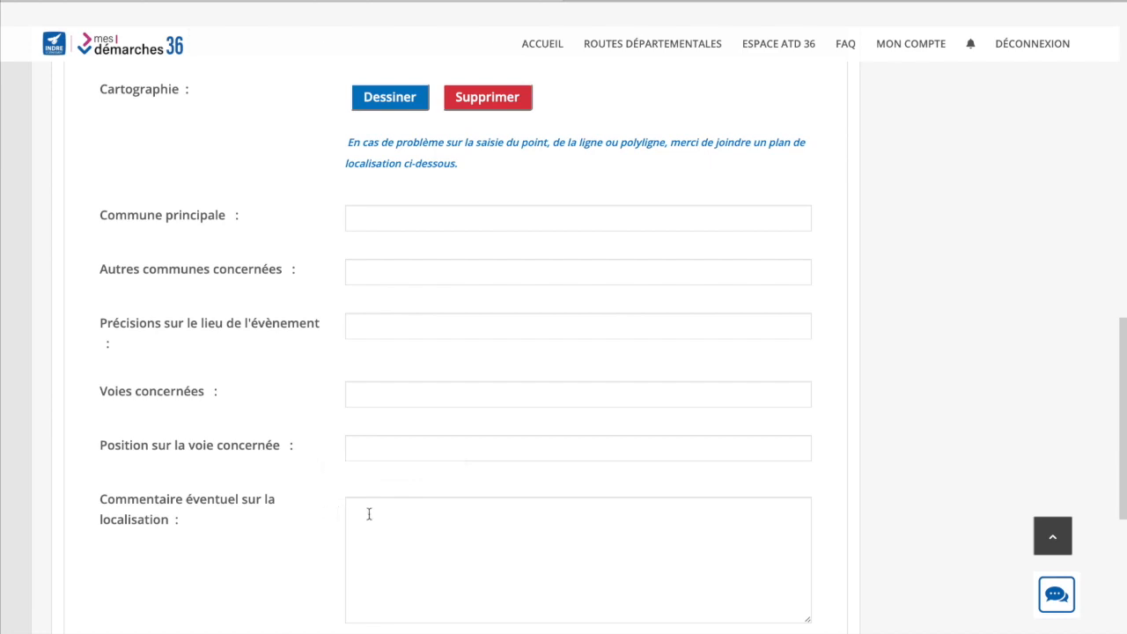
{"action": "scroll", "coordinate": [369, 514], "scroll_direction": "down", "scroll_amount": 5}
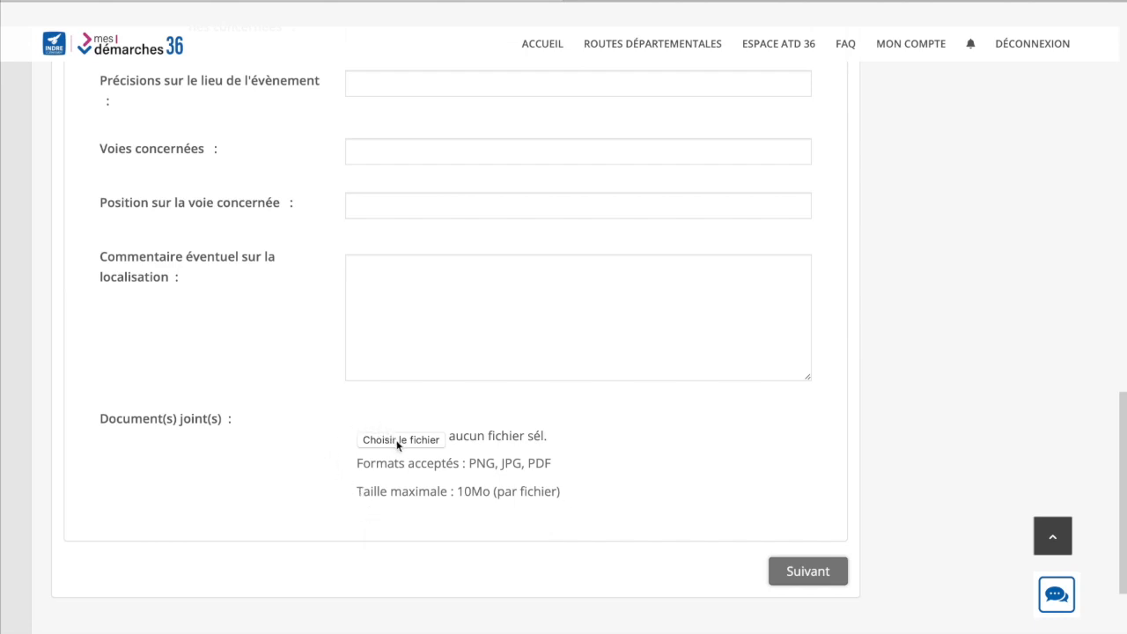
{"action": "scroll", "coordinate": [564, 494], "scroll_direction": "up", "scroll_amount": 3}
{"action": "scroll", "coordinate": [565, 495], "scroll_direction": "up", "scroll_amount": 4}
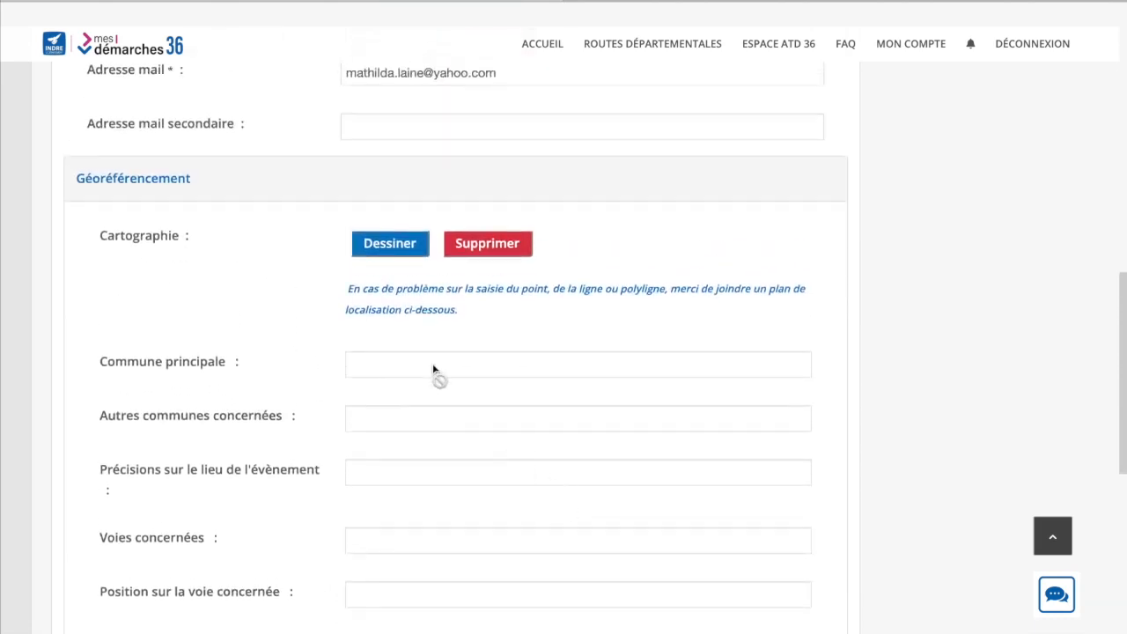
{"action": "left_click", "coordinate": [381, 246]}
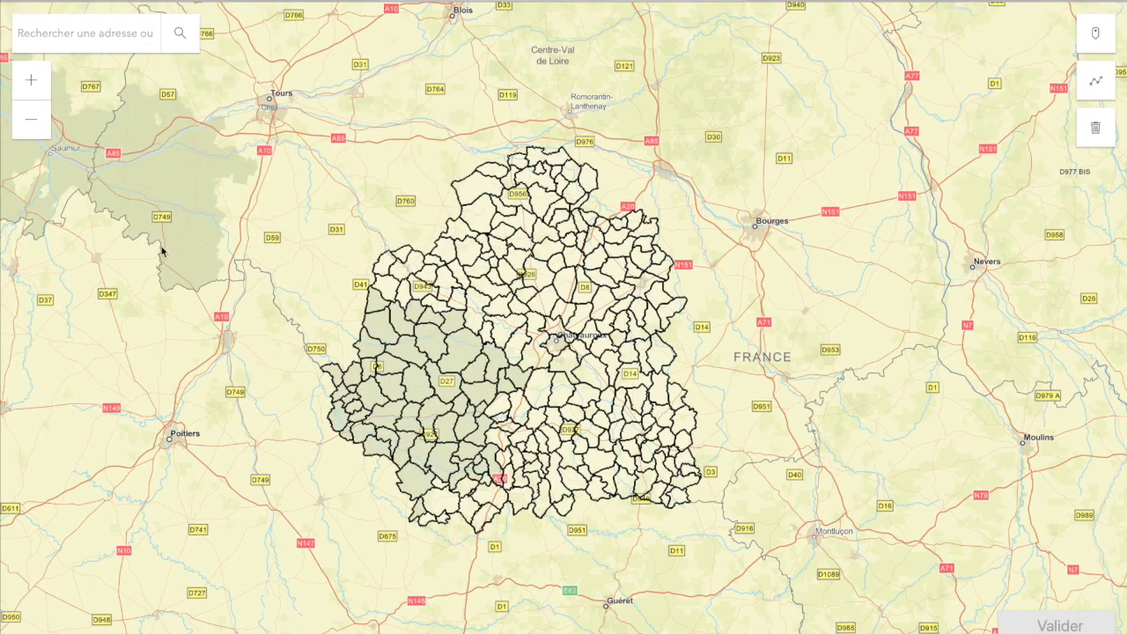
Zoom the map two levels toward Châteauroux, then back out to the whole Indre department
{"action": "left_click", "coordinate": [31, 83]}
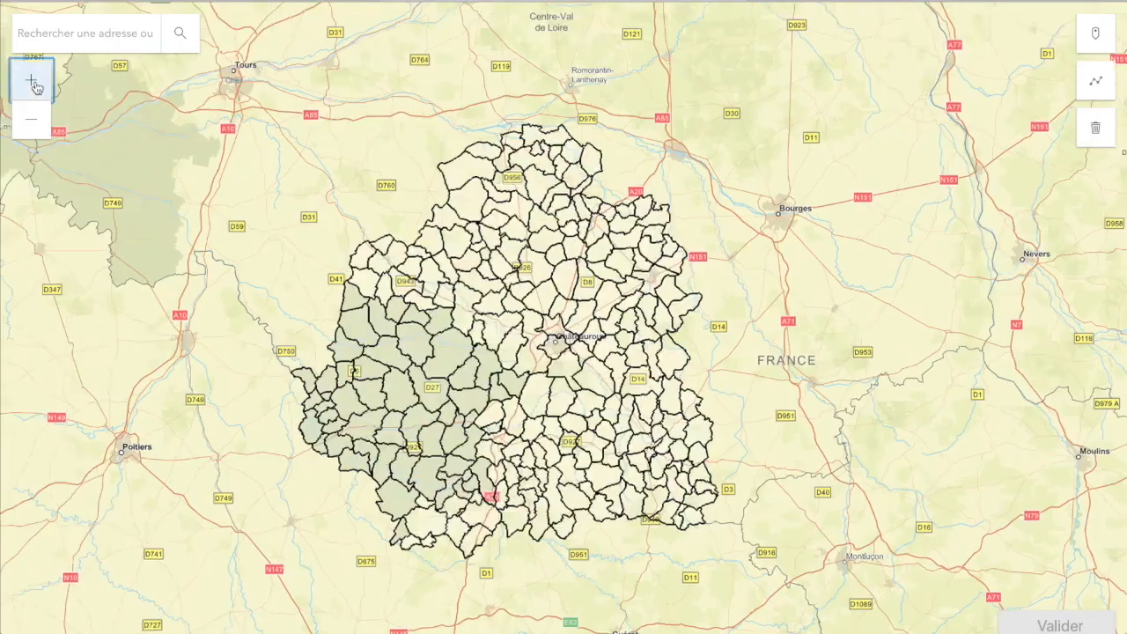
{"action": "left_click", "coordinate": [36, 86]}
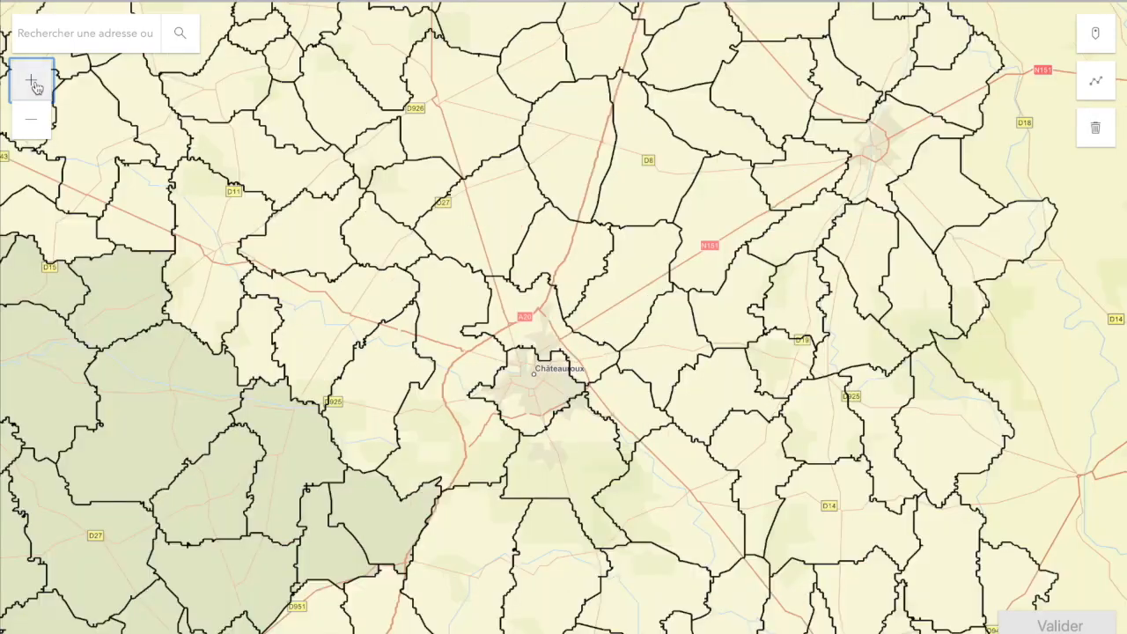
{"action": "left_click", "coordinate": [35, 123]}
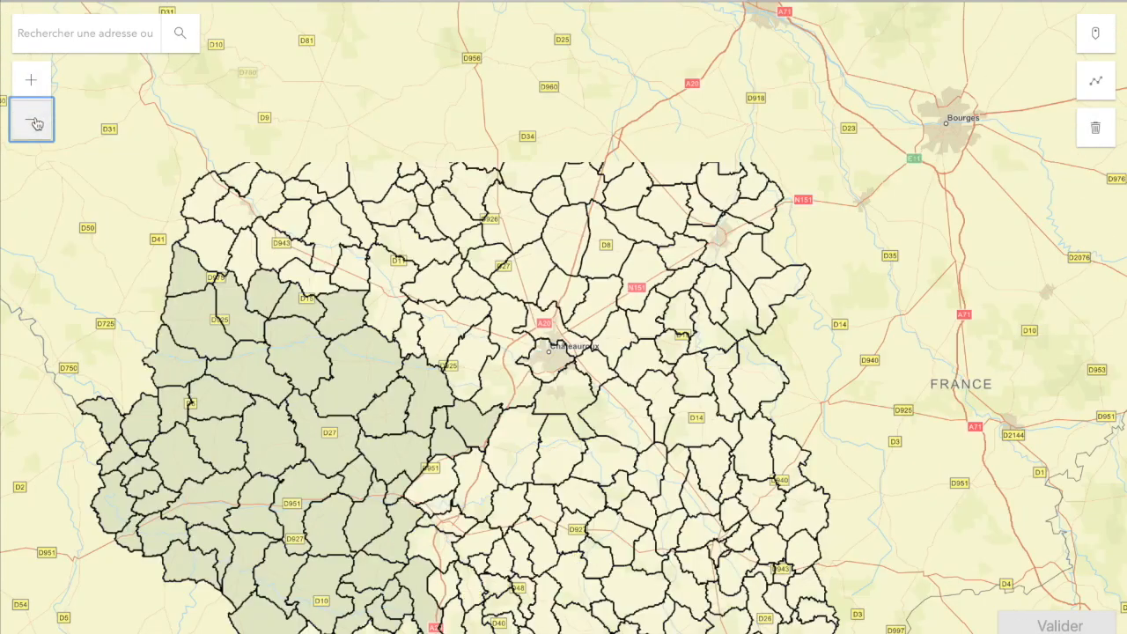
{"action": "left_click", "coordinate": [35, 124]}
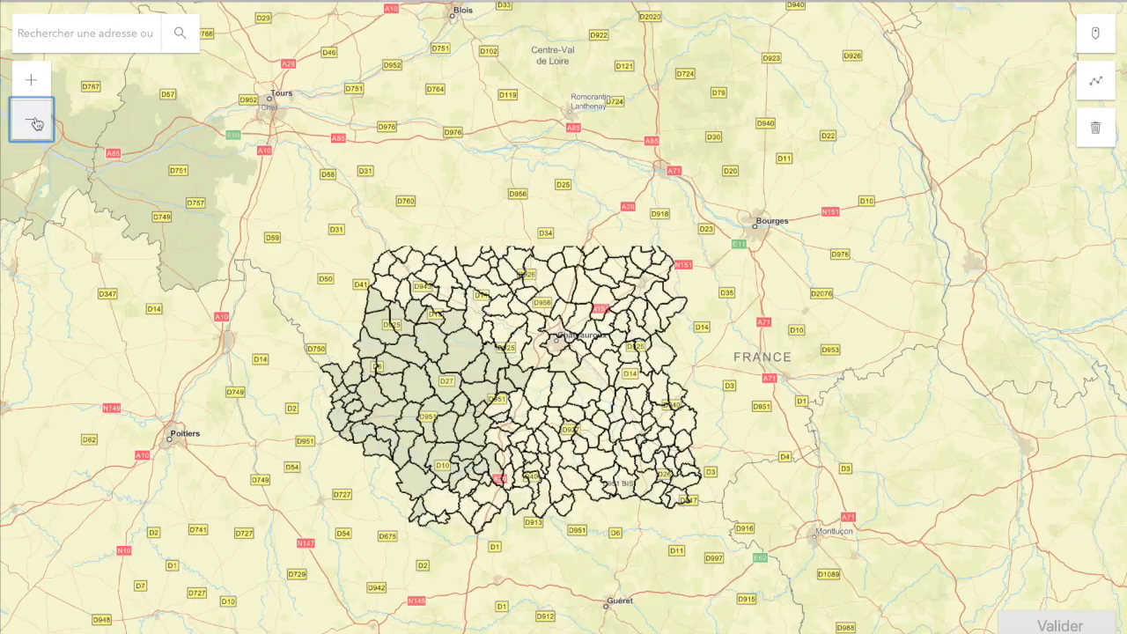
{"action": "left_click", "coordinate": [50, 33]}
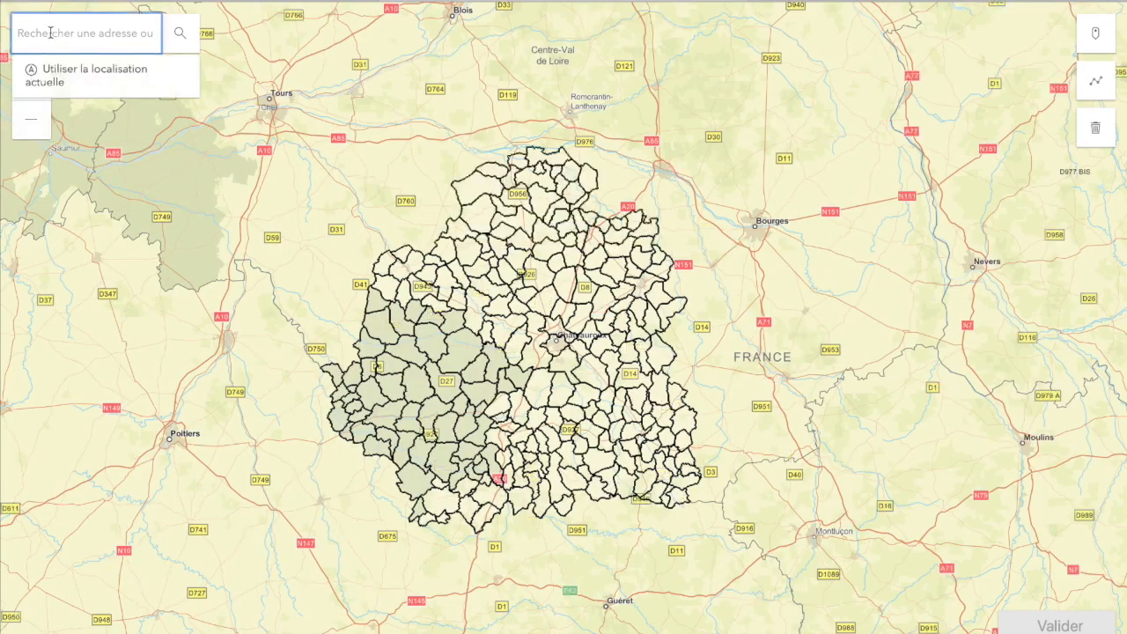
Search for Aize and zoom in four levels to street level on its D31/D56 junction
{"action": "type", "text": "aize"}
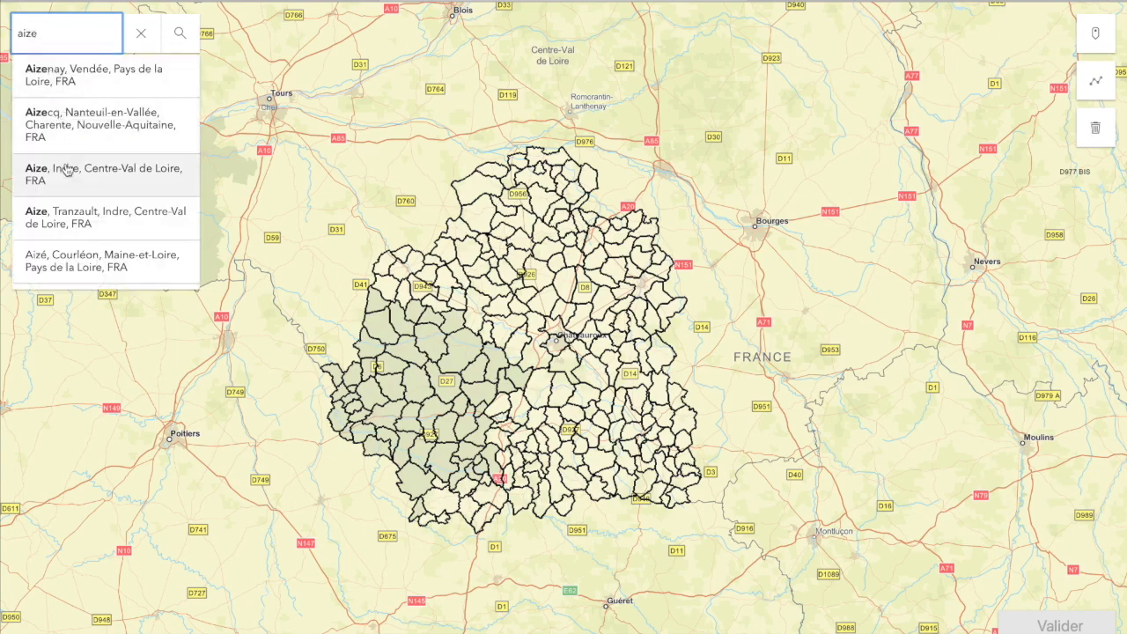
{"action": "left_click", "coordinate": [66, 170]}
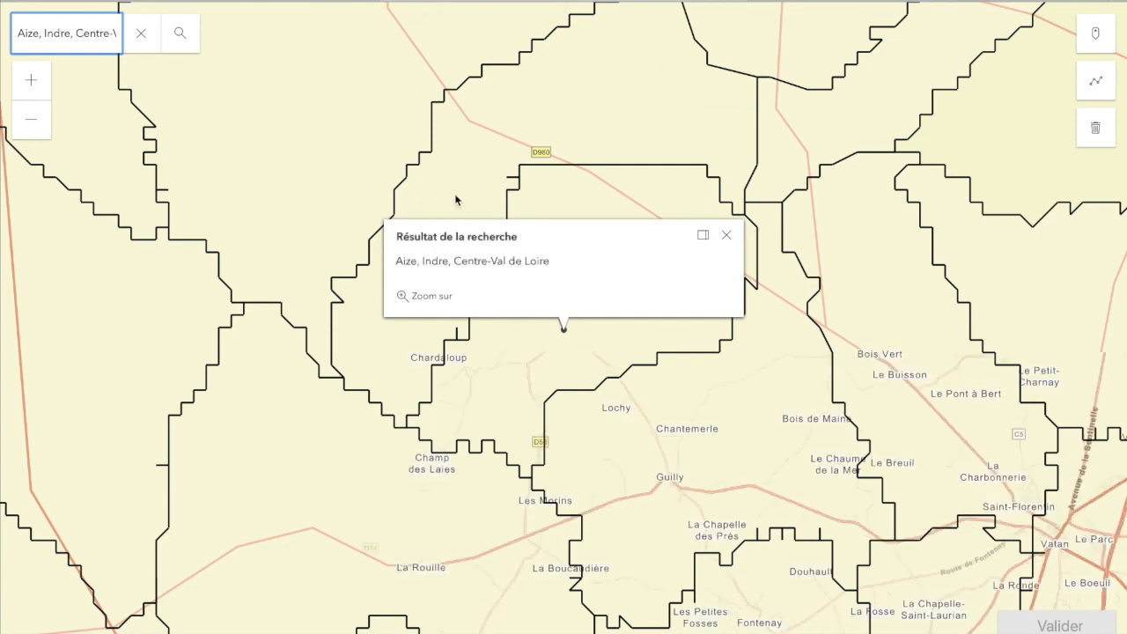
{"action": "left_click", "coordinate": [727, 236]}
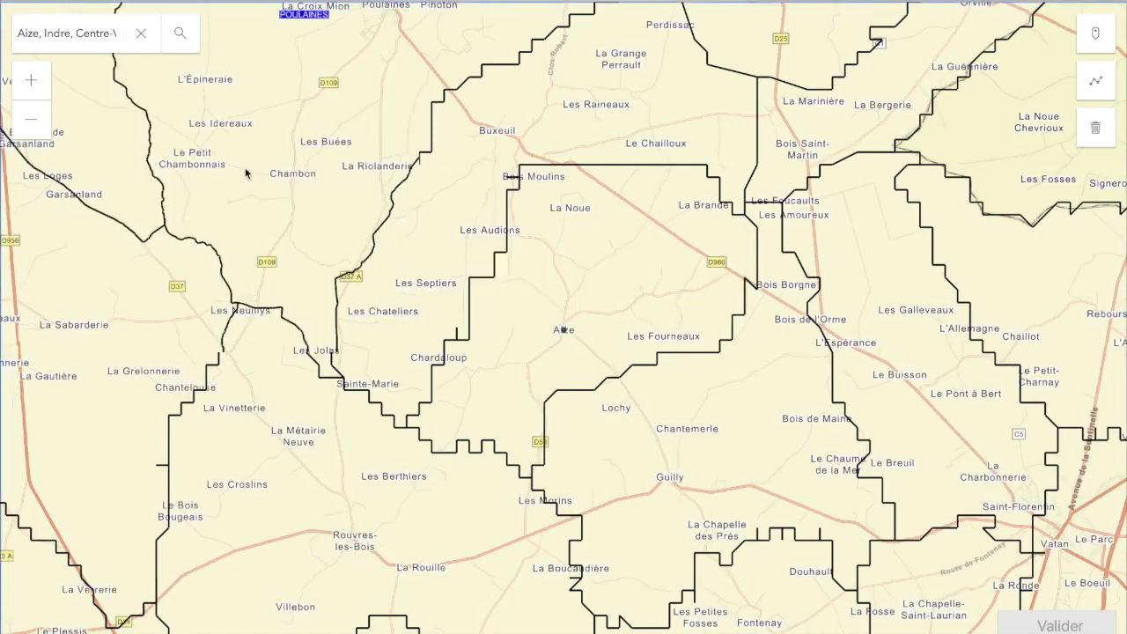
{"action": "left_click", "coordinate": [32, 81]}
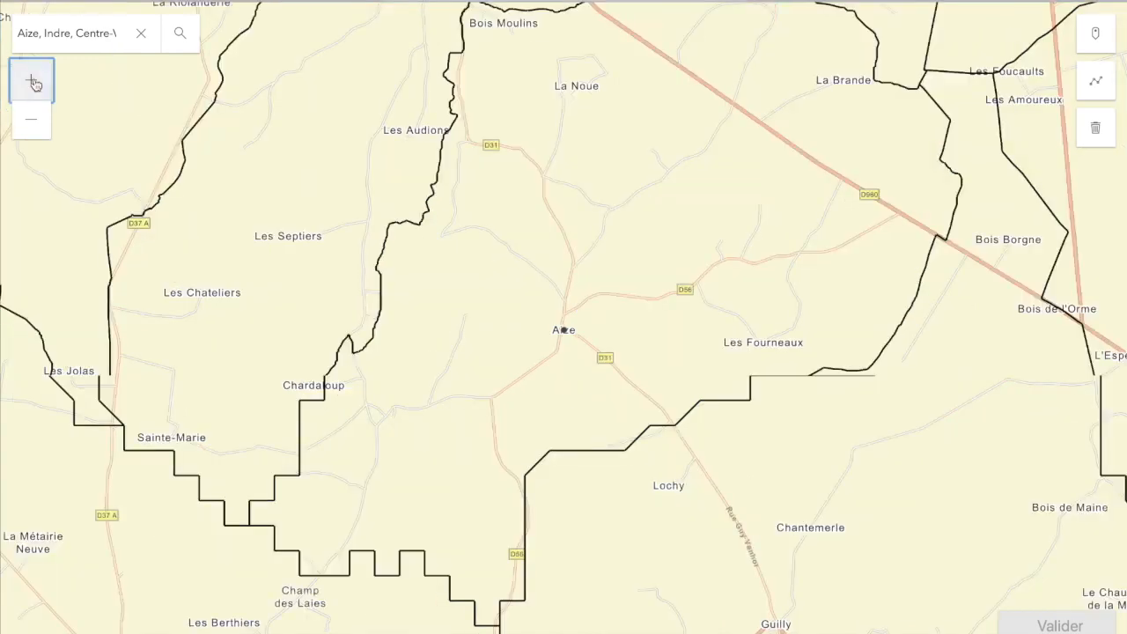
{"action": "left_click", "coordinate": [34, 83]}
{"action": "left_click", "coordinate": [33, 83]}
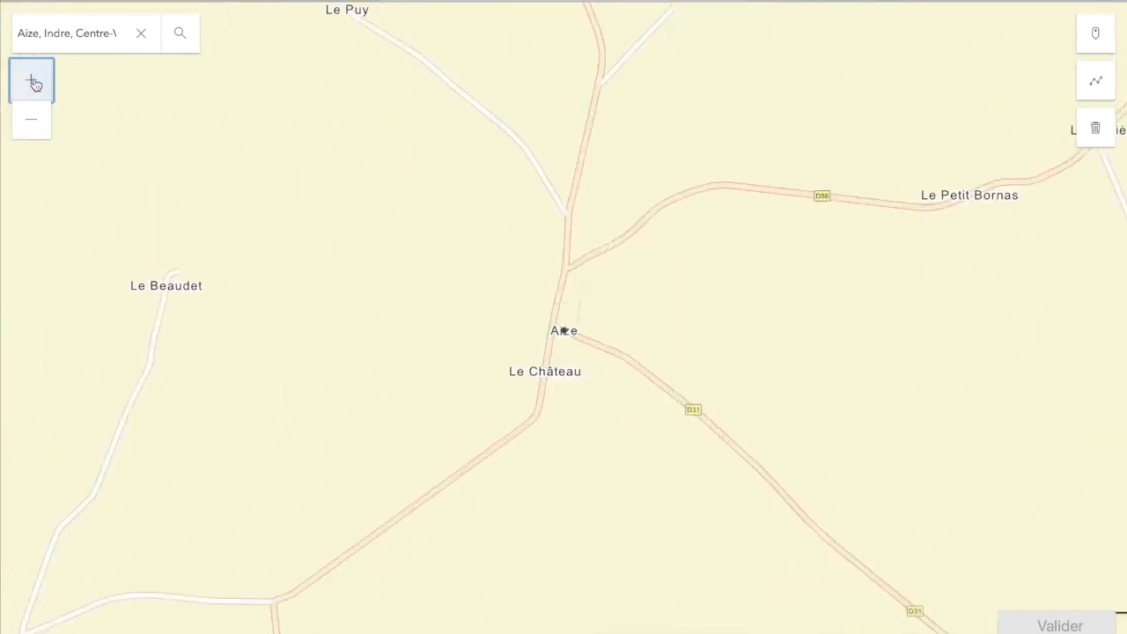
{"action": "left_click", "coordinate": [33, 83]}
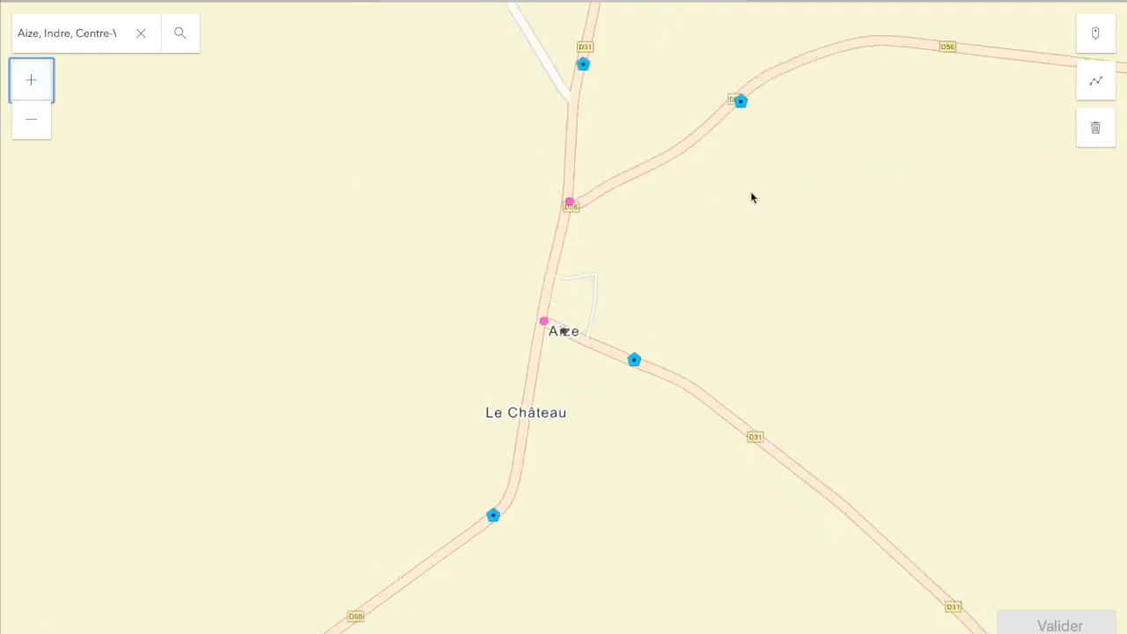
Place a trial point on the D56, delete it, and switch to polyline drawing
{"action": "left_click_drag", "start_coordinate": [675, 235], "coordinate": [555, 297]}
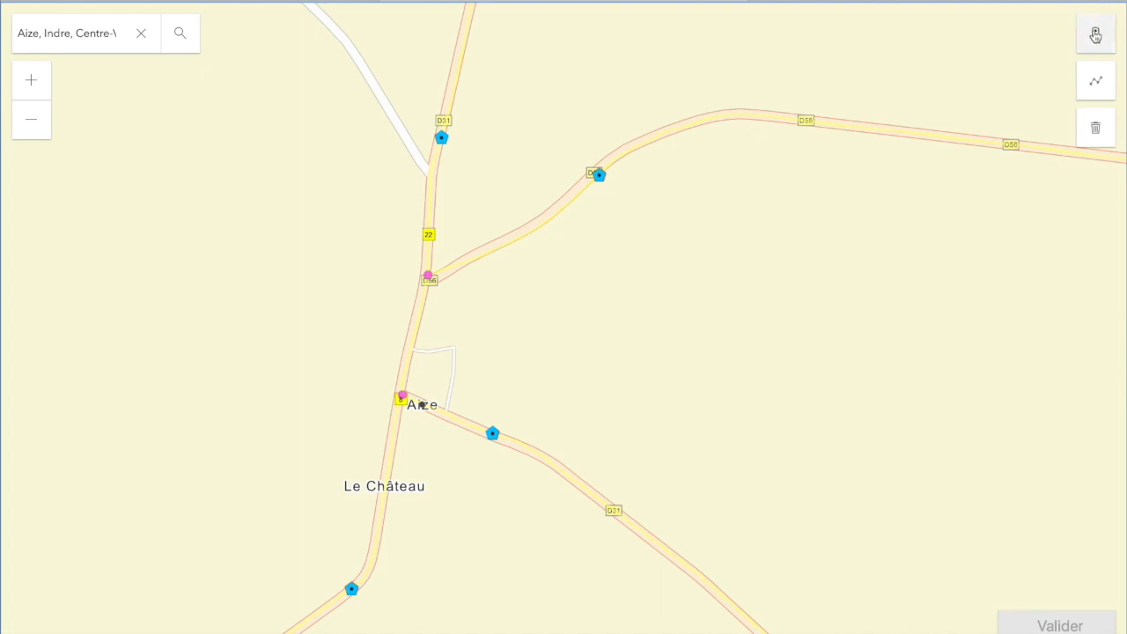
{"action": "left_click", "coordinate": [1095, 35]}
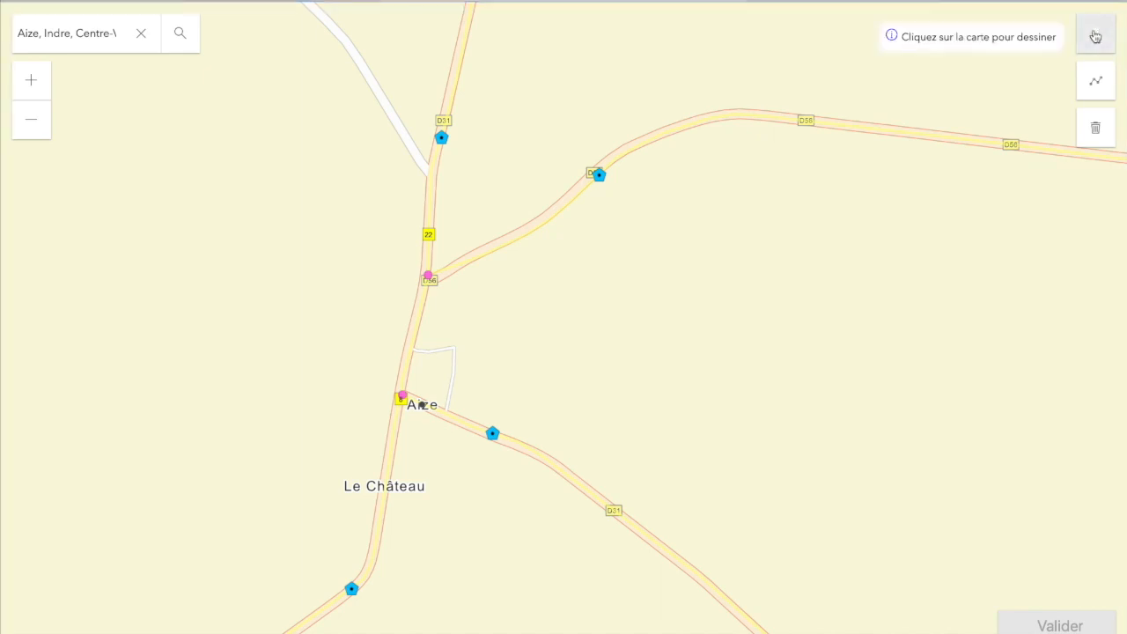
{"action": "left_click", "coordinate": [662, 133]}
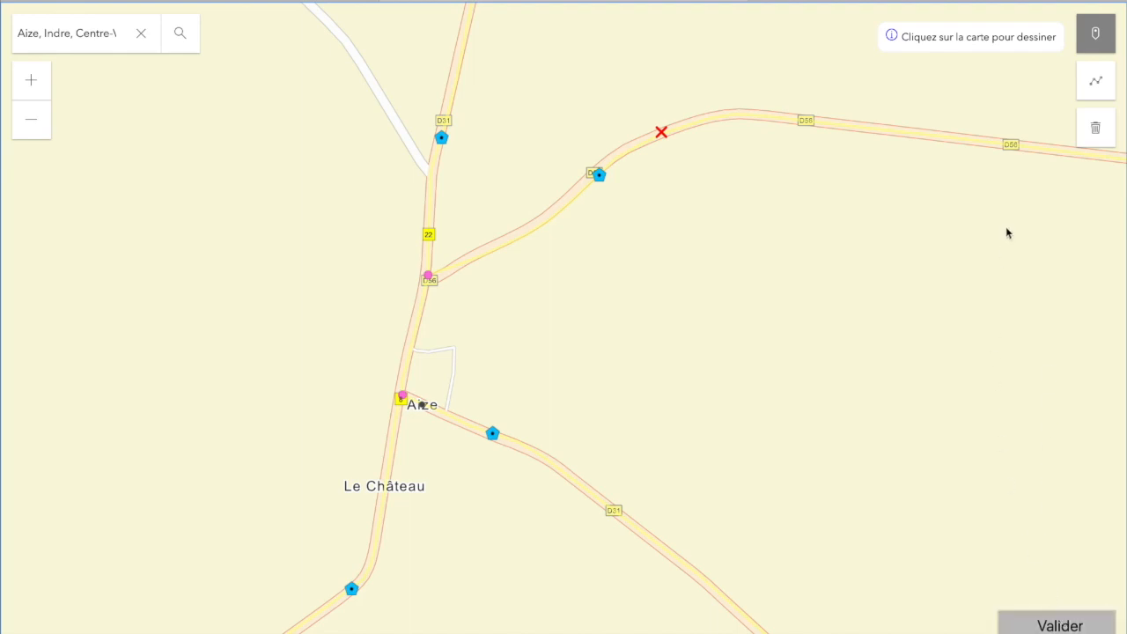
{"action": "left_click", "coordinate": [1098, 131]}
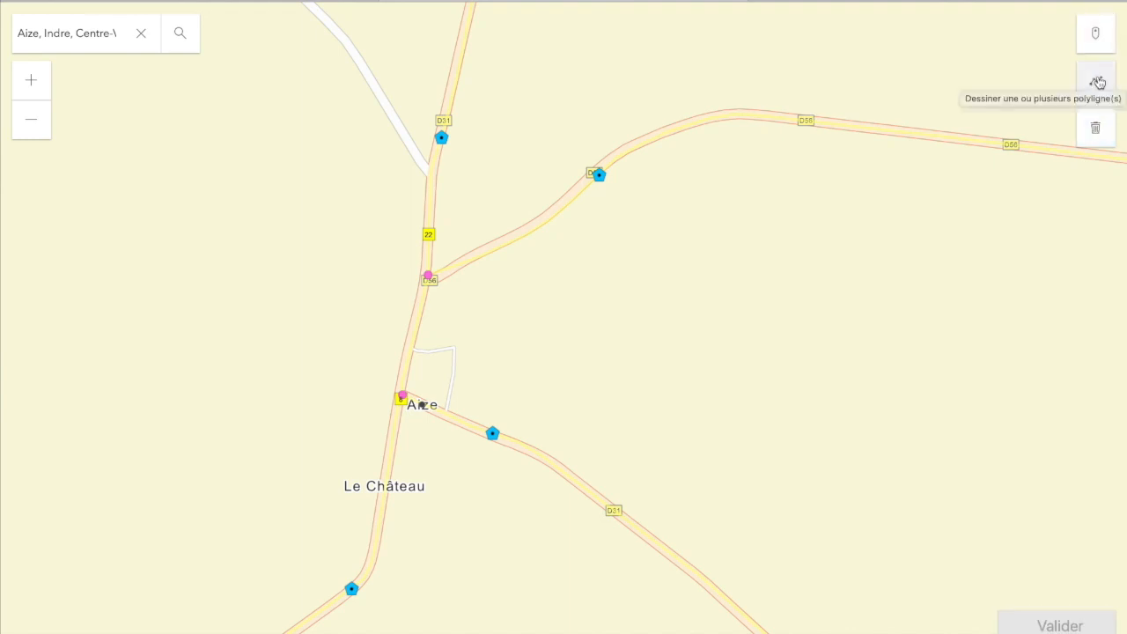
{"action": "left_click", "coordinate": [1098, 82]}
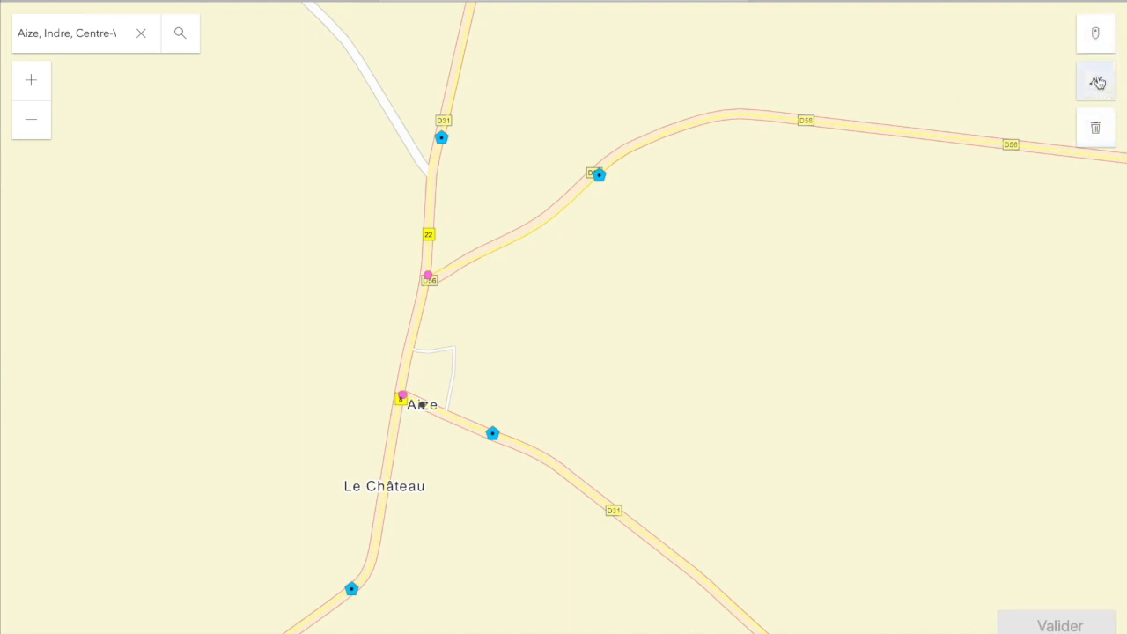
Trace a red line along the D56 east of the junction, redrawing after the different-road error
{"action": "left_click", "coordinate": [608, 161]}
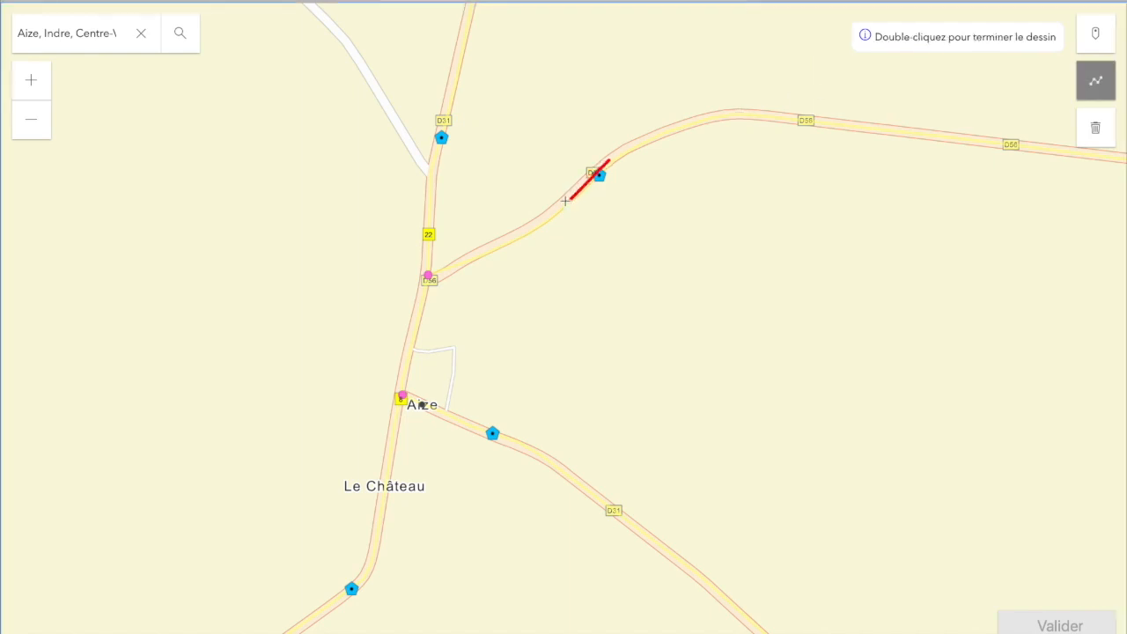
{"action": "left_click", "coordinate": [525, 230]}
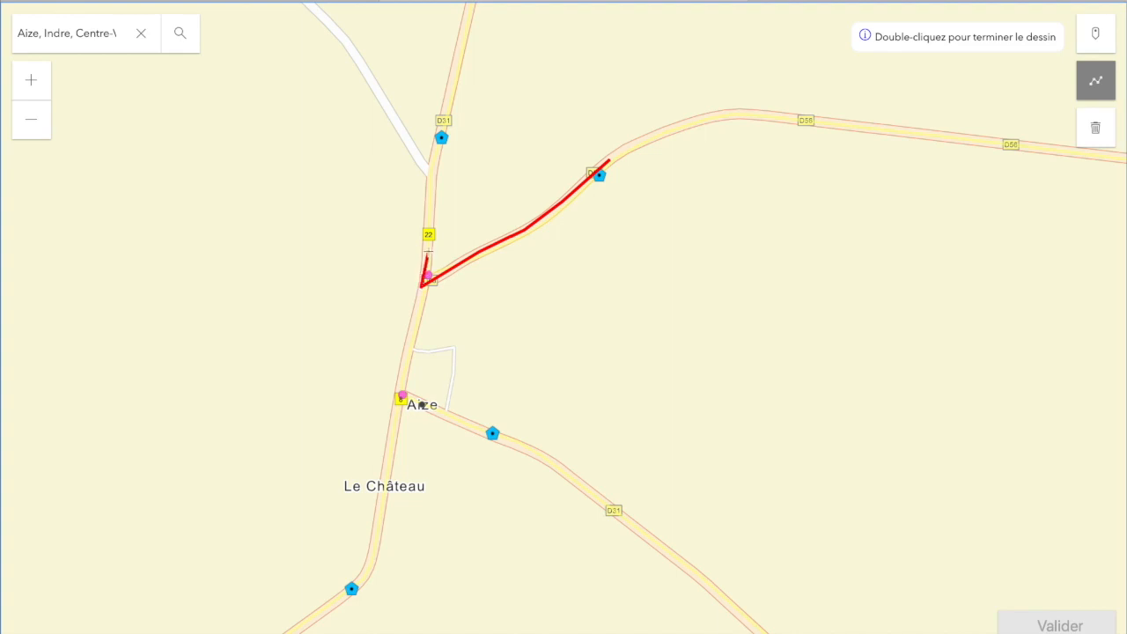
{"action": "double_click", "coordinate": [427, 248]}
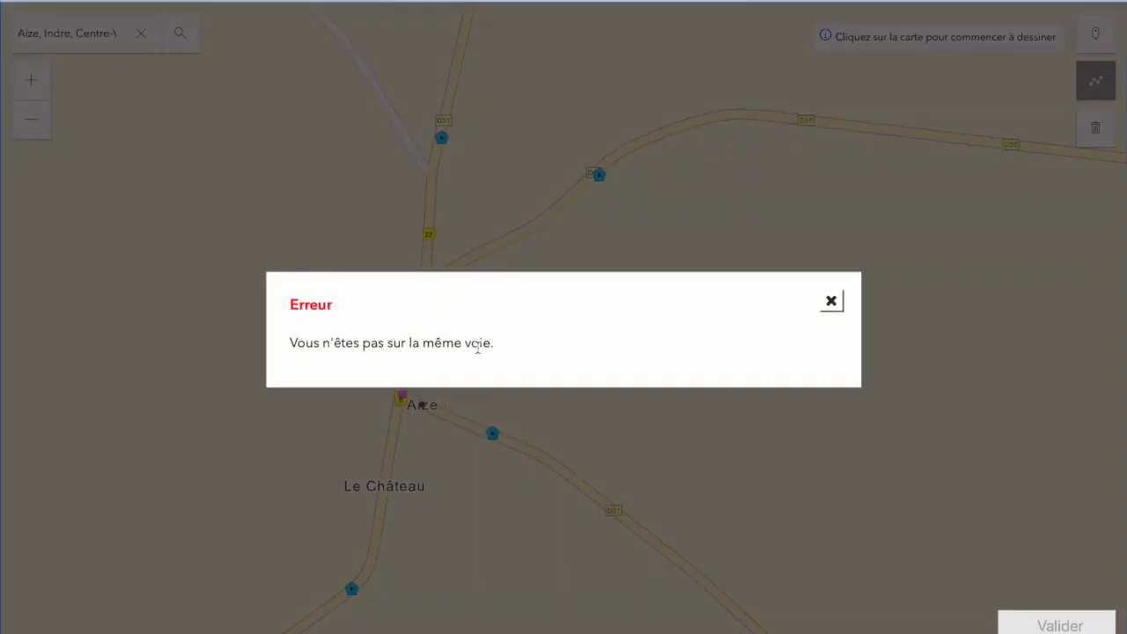
{"action": "left_click", "coordinate": [831, 303]}
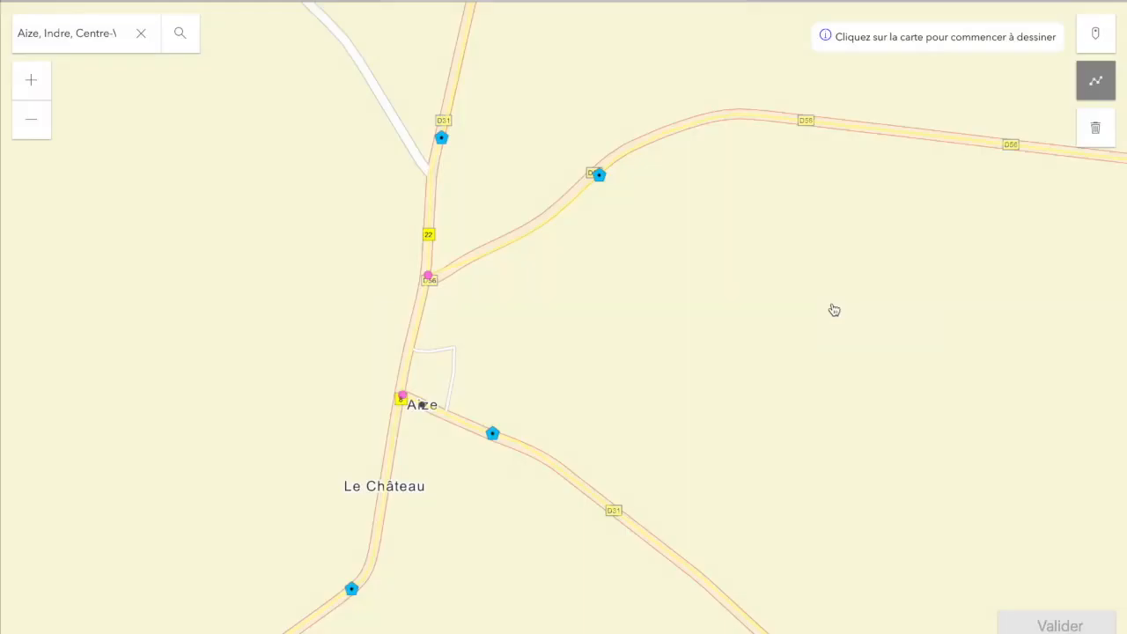
{"action": "left_click", "coordinate": [438, 276]}
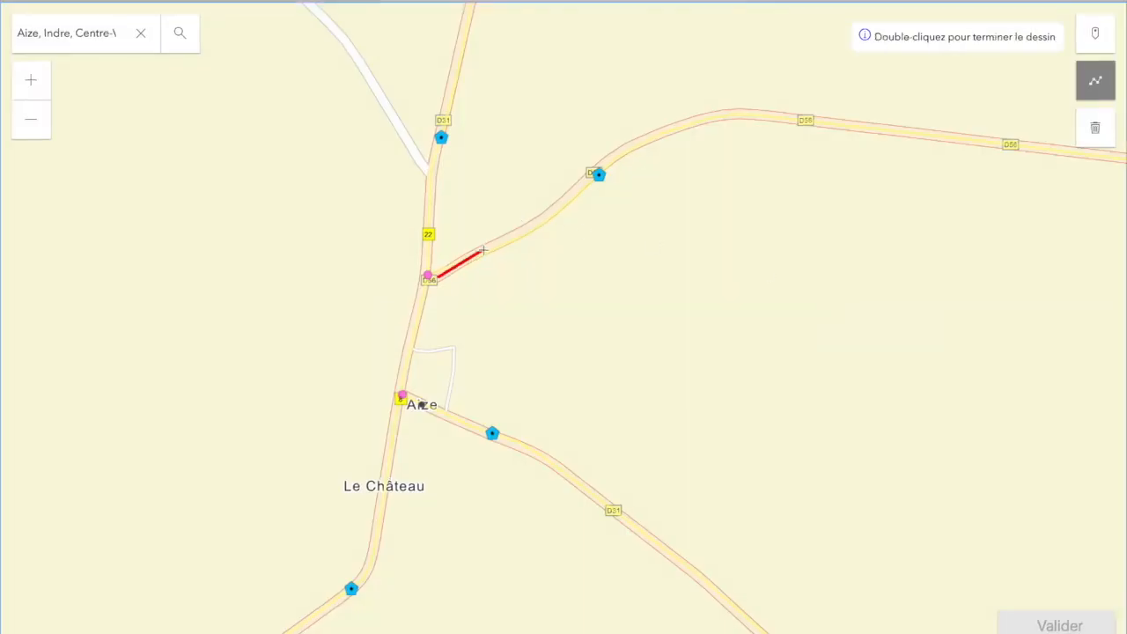
{"action": "left_click", "coordinate": [526, 230]}
{"action": "left_click", "coordinate": [557, 207]}
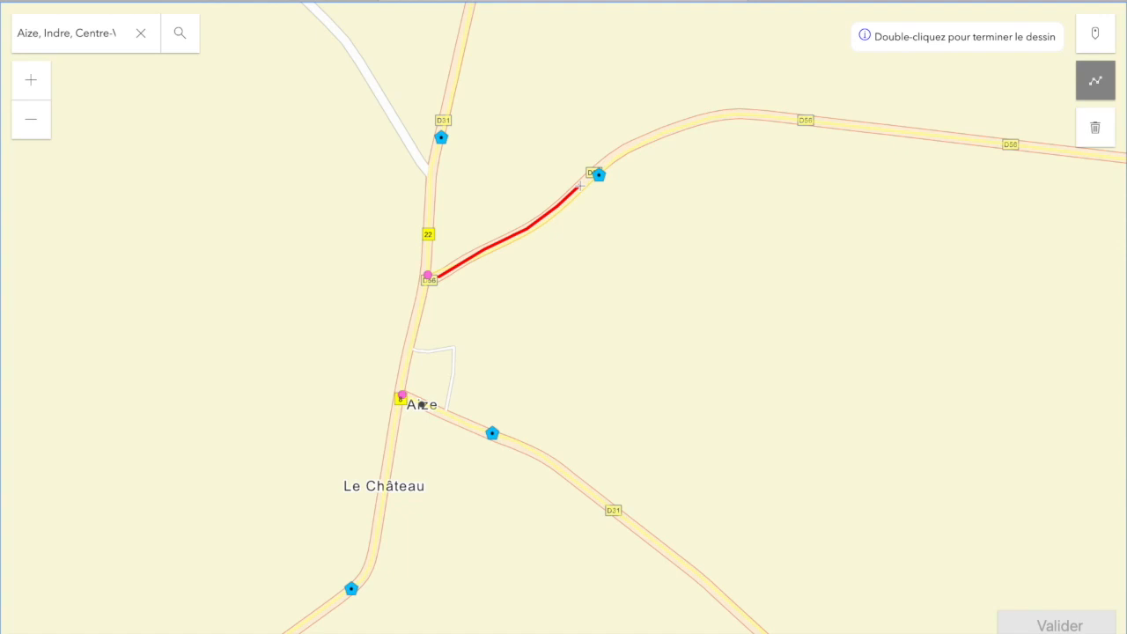
{"action": "double_click", "coordinate": [581, 187]}
Trace a second line along the D31 north of Aize and validate the drawing
{"action": "left_click", "coordinate": [434, 154]}
{"action": "left_click", "coordinate": [428, 208]}
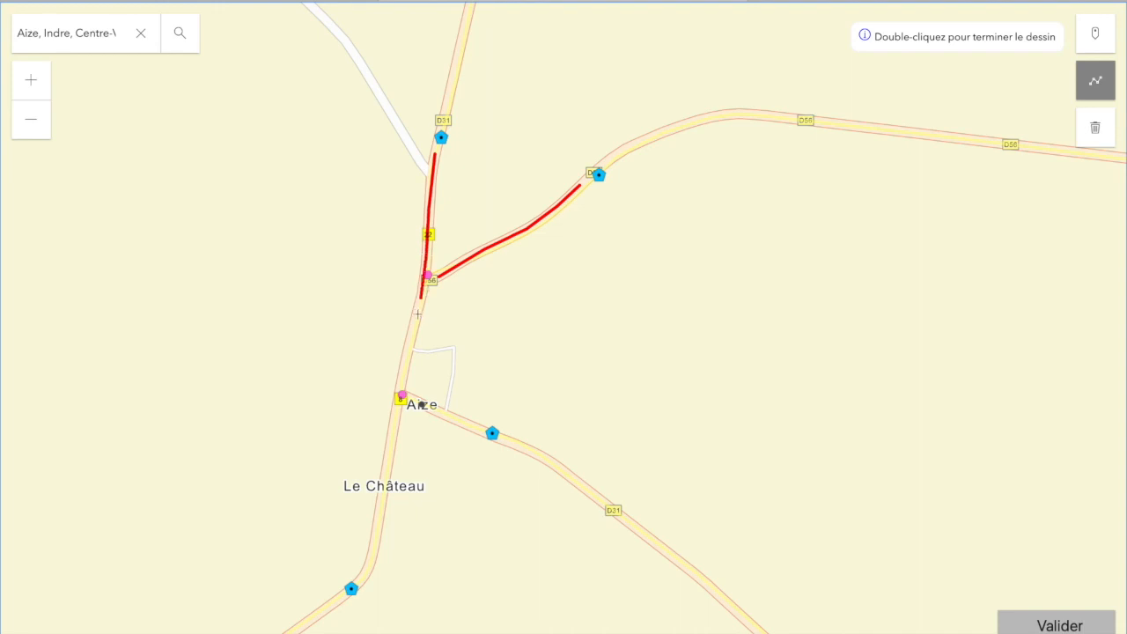
{"action": "double_click", "coordinate": [409, 344]}
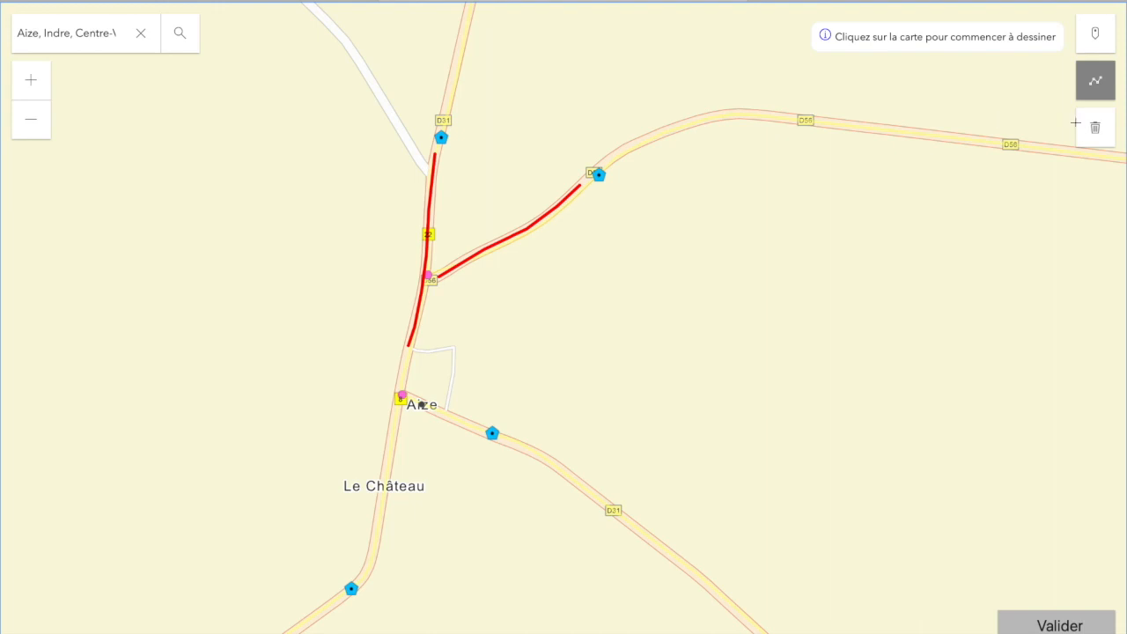
{"action": "left_click", "coordinate": [1046, 626]}
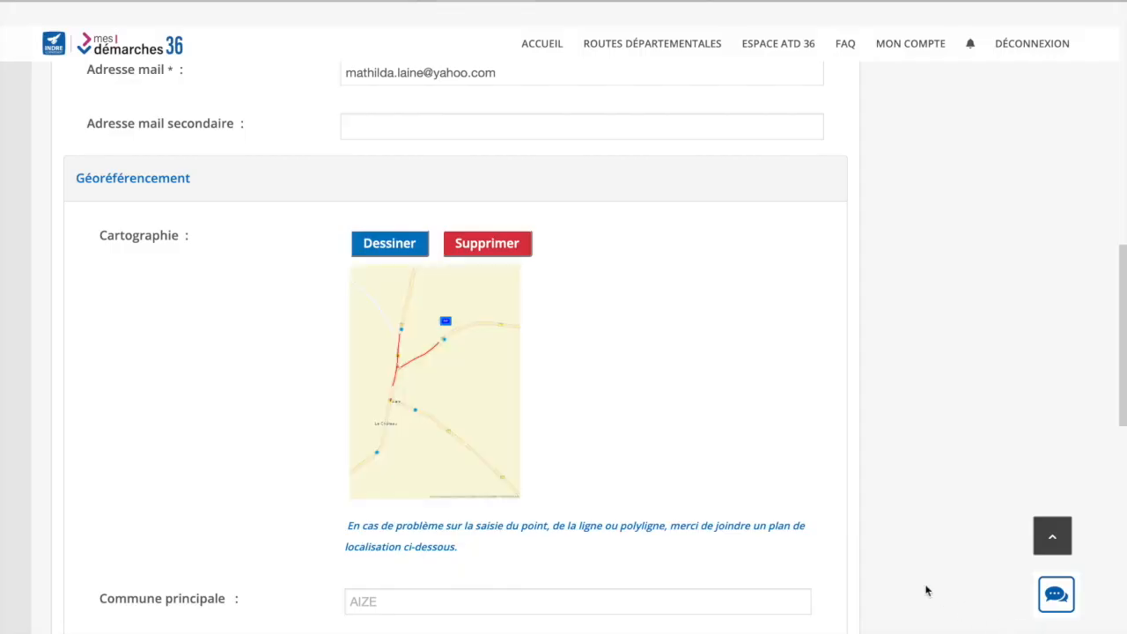
Enlarge the map preview to check the red D31 and D56 sections, then close it
{"action": "left_click", "coordinate": [448, 357]}
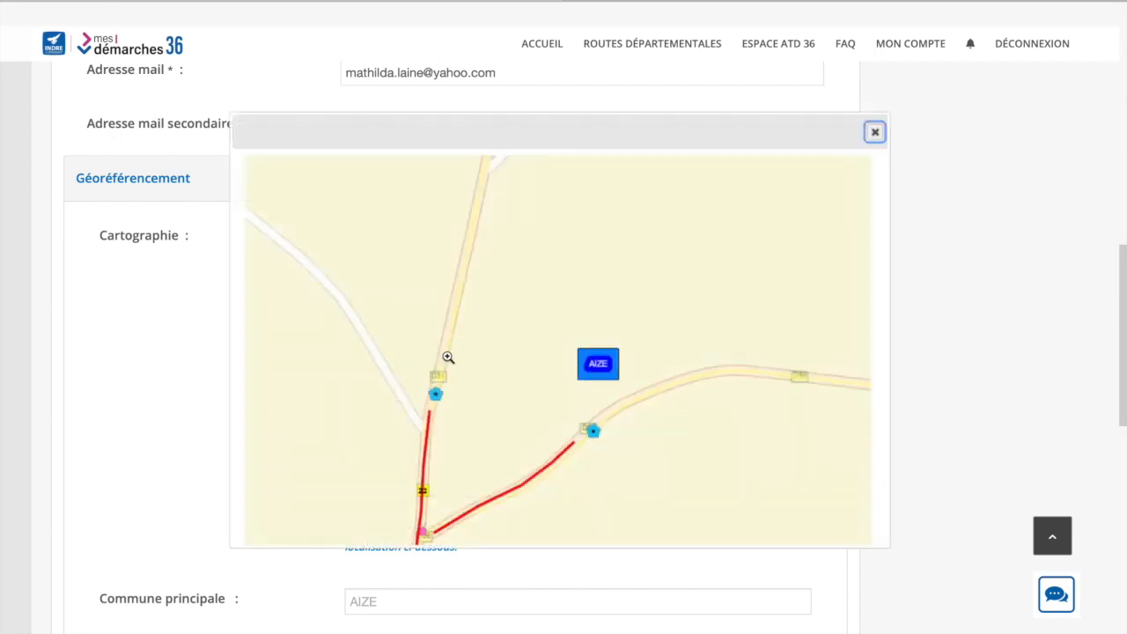
{"action": "scroll", "coordinate": [448, 356], "scroll_direction": "down", "scroll_amount": 6}
{"action": "scroll", "coordinate": [448, 360], "scroll_direction": "down", "scroll_amount": 3}
{"action": "scroll", "coordinate": [448, 359], "scroll_direction": "up", "scroll_amount": 4}
{"action": "scroll", "coordinate": [448, 359], "scroll_direction": "up", "scroll_amount": 3}
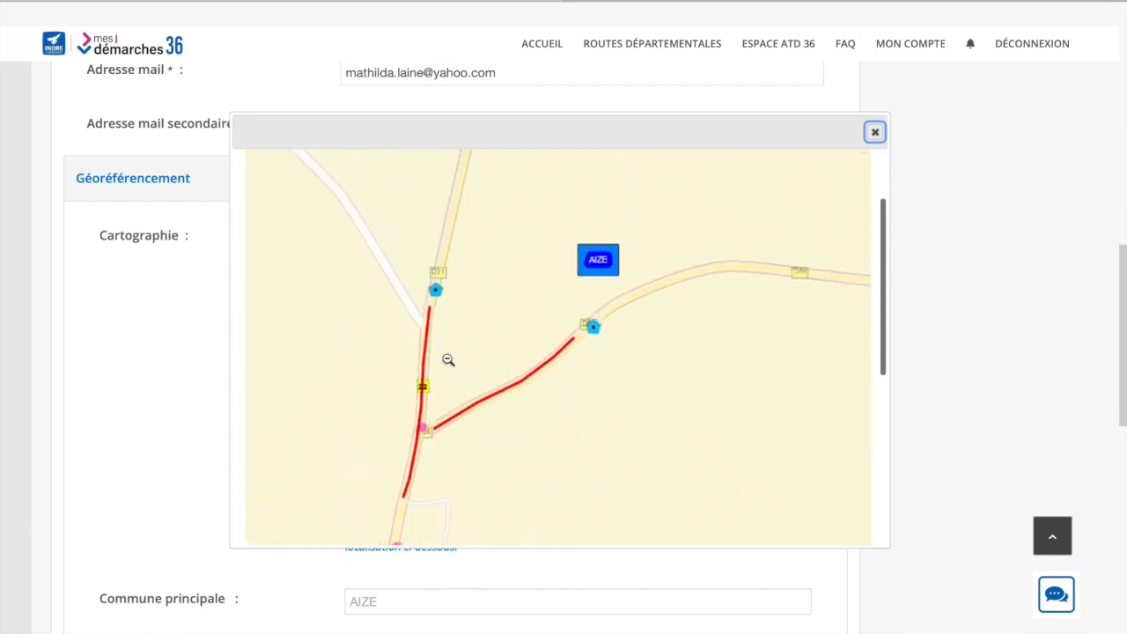
{"action": "left_click", "coordinate": [874, 133]}
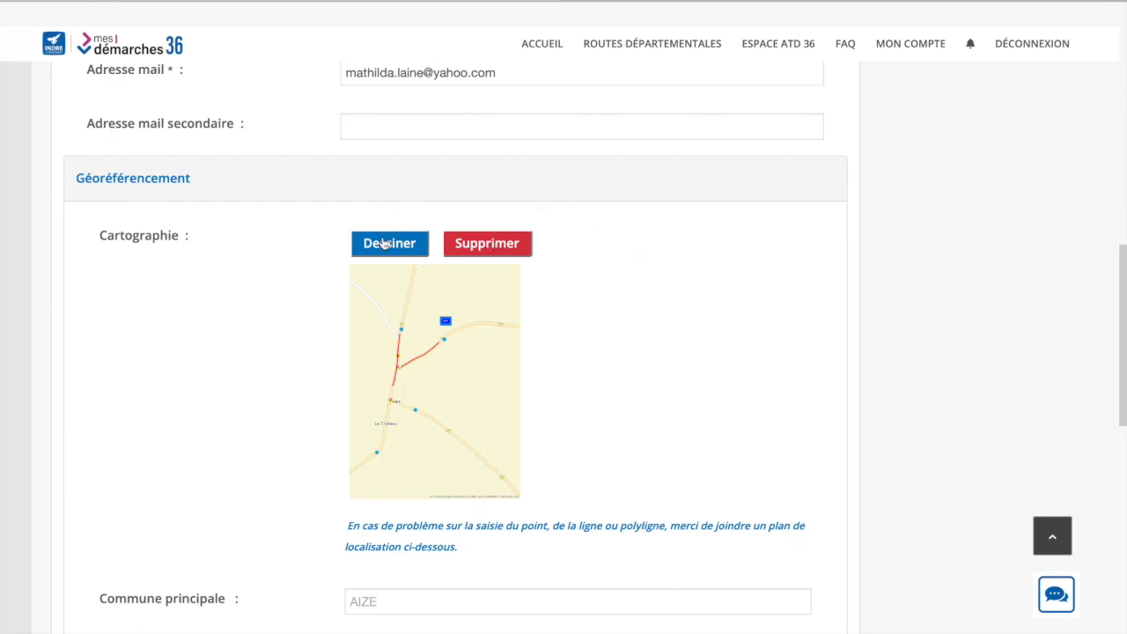
Check commune AIZE and roads D56, D31, then advance to the Dates d'effet de l'arrêté step
{"action": "scroll", "coordinate": [614, 355], "scroll_direction": "down", "scroll_amount": 2}
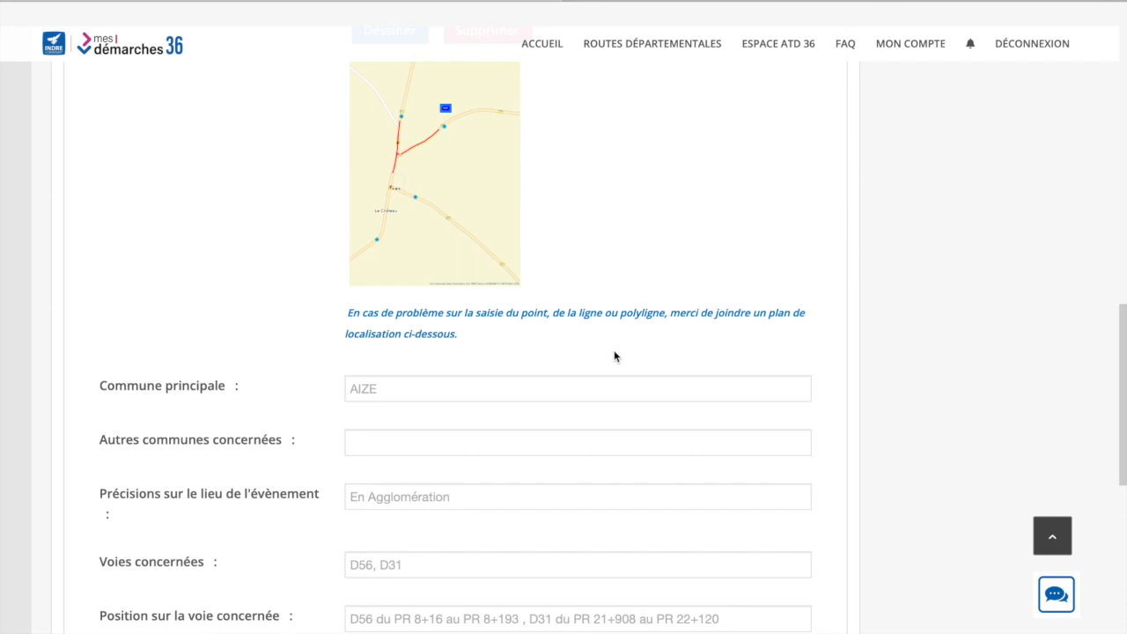
{"action": "scroll", "coordinate": [613, 356], "scroll_direction": "down", "scroll_amount": 1}
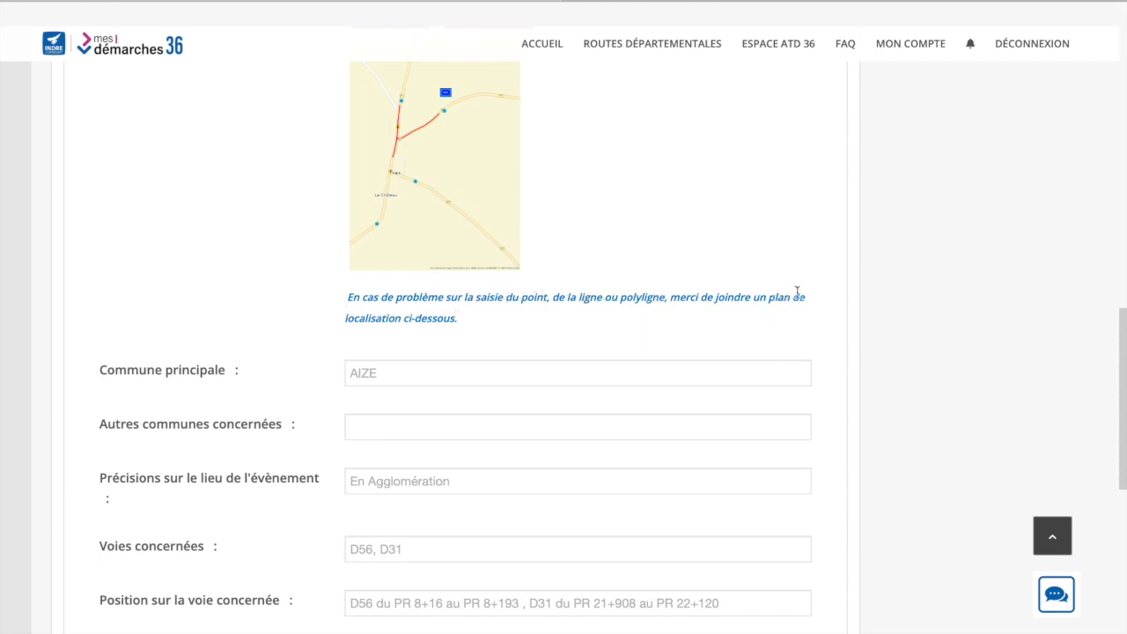
{"action": "scroll", "coordinate": [546, 326], "scroll_direction": "down", "scroll_amount": 5}
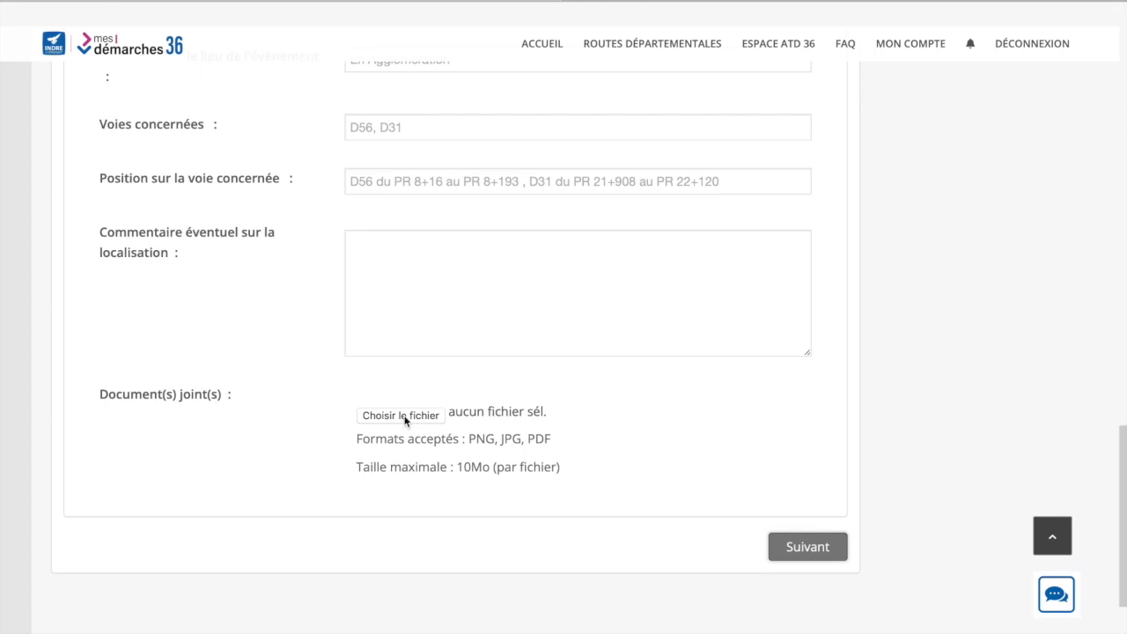
{"action": "left_click", "coordinate": [811, 546]}
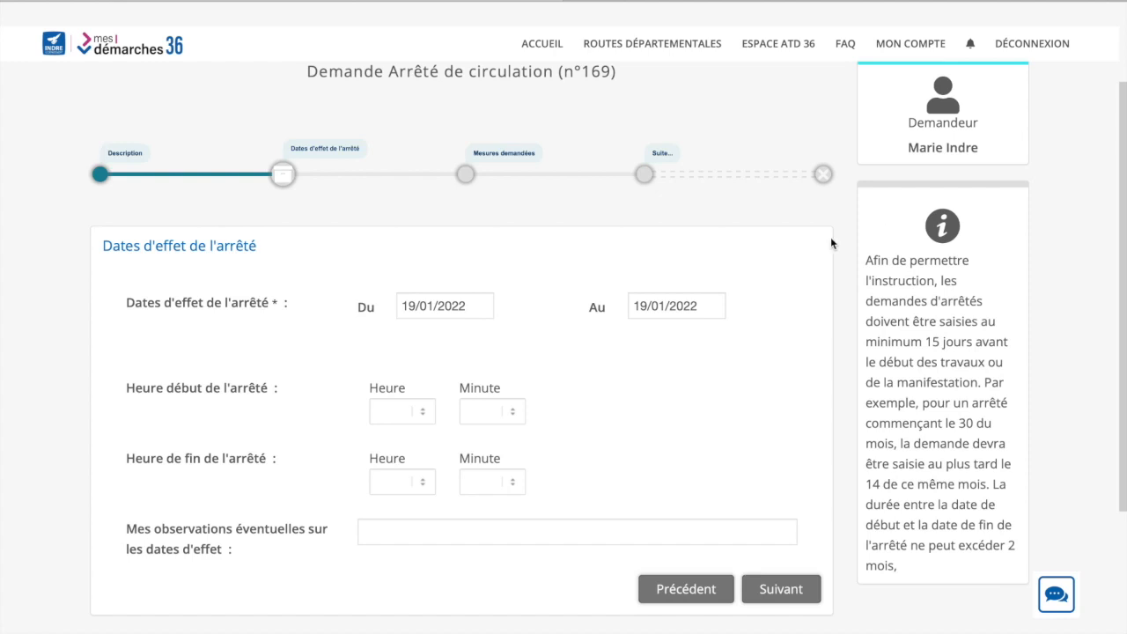
Set the order's dates to run from 21/01/2022 to 24/01/2022
{"action": "left_click", "coordinate": [467, 300]}
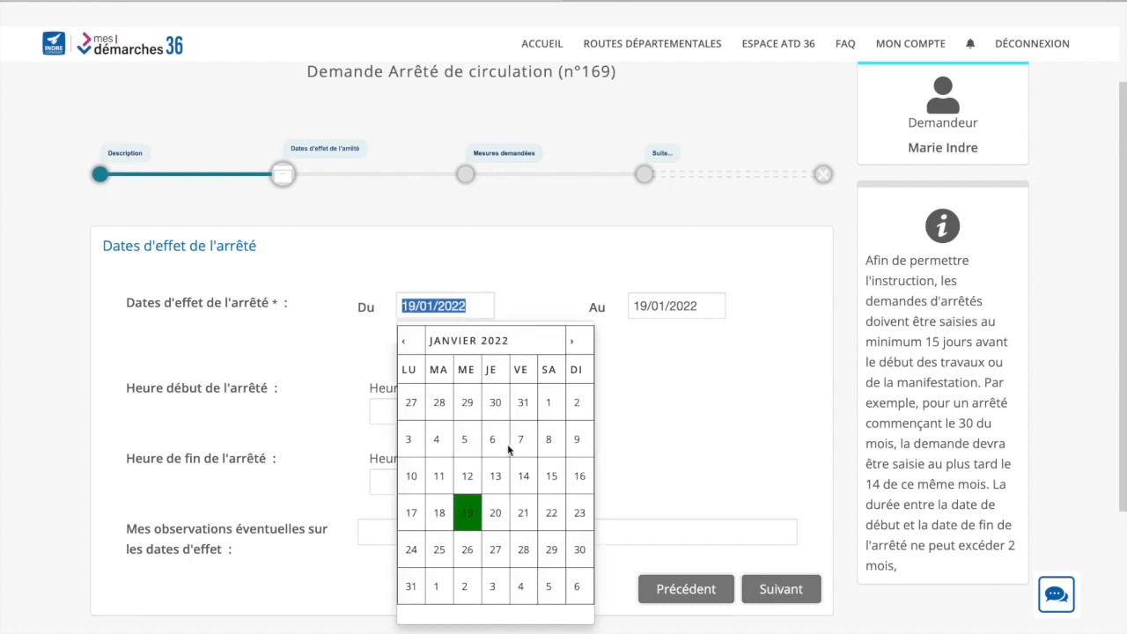
{"action": "left_click", "coordinate": [526, 509]}
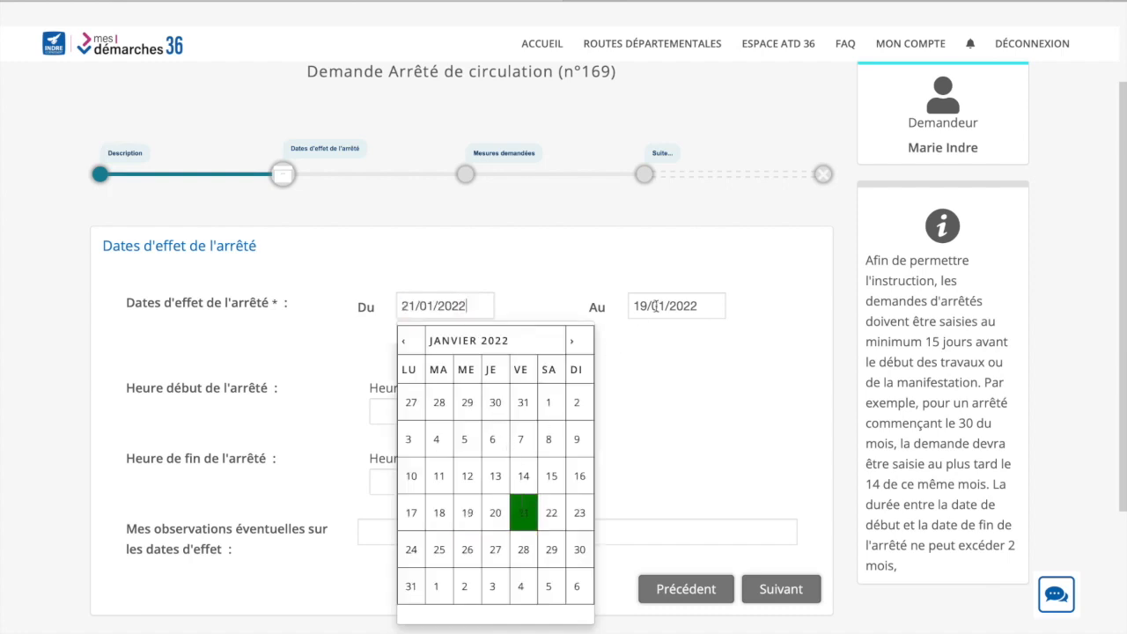
{"action": "left_click", "coordinate": [657, 306]}
{"action": "left_click", "coordinate": [643, 546]}
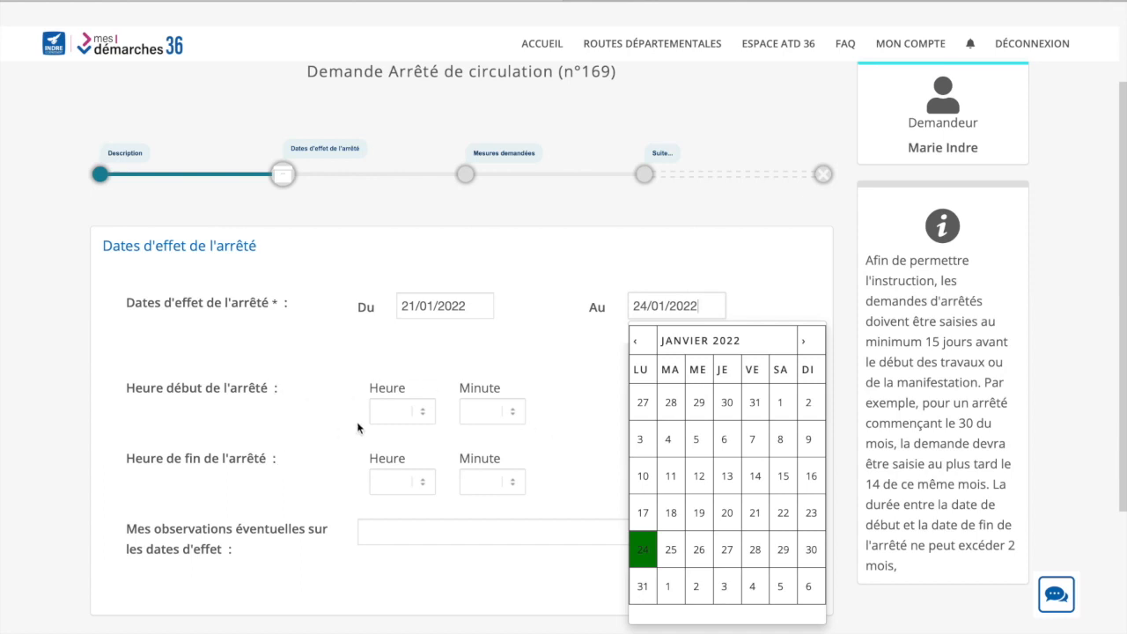
Set the hours to 08:00 start and 18:00 end, then continue to Mesures demandées
{"action": "left_click", "coordinate": [420, 411]}
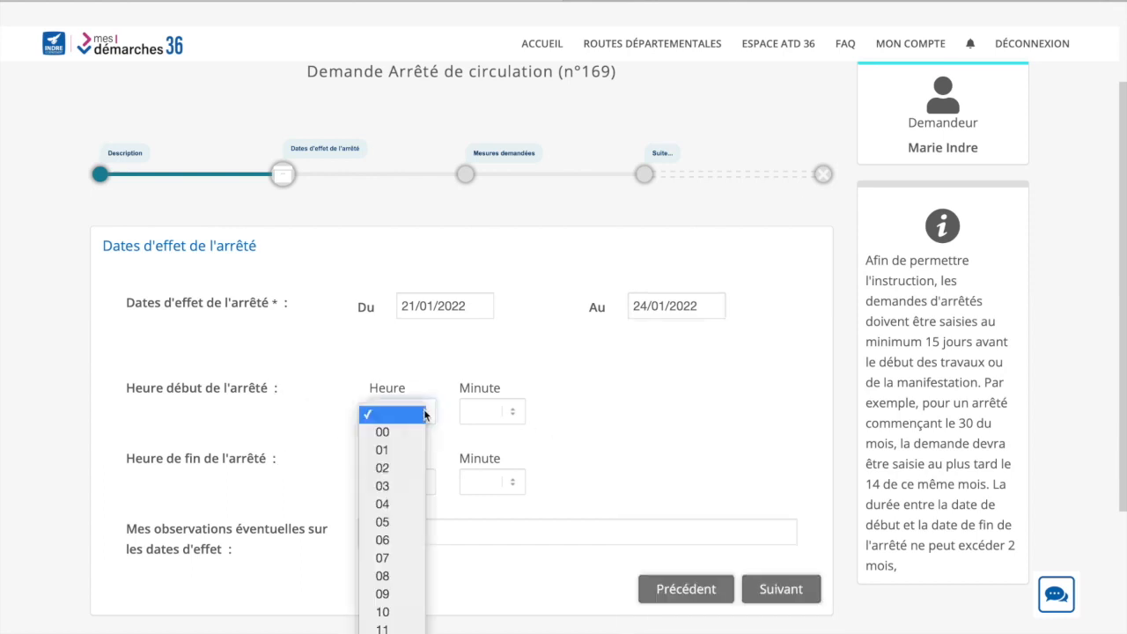
{"action": "left_click", "coordinate": [402, 575]}
{"action": "left_click", "coordinate": [514, 413]}
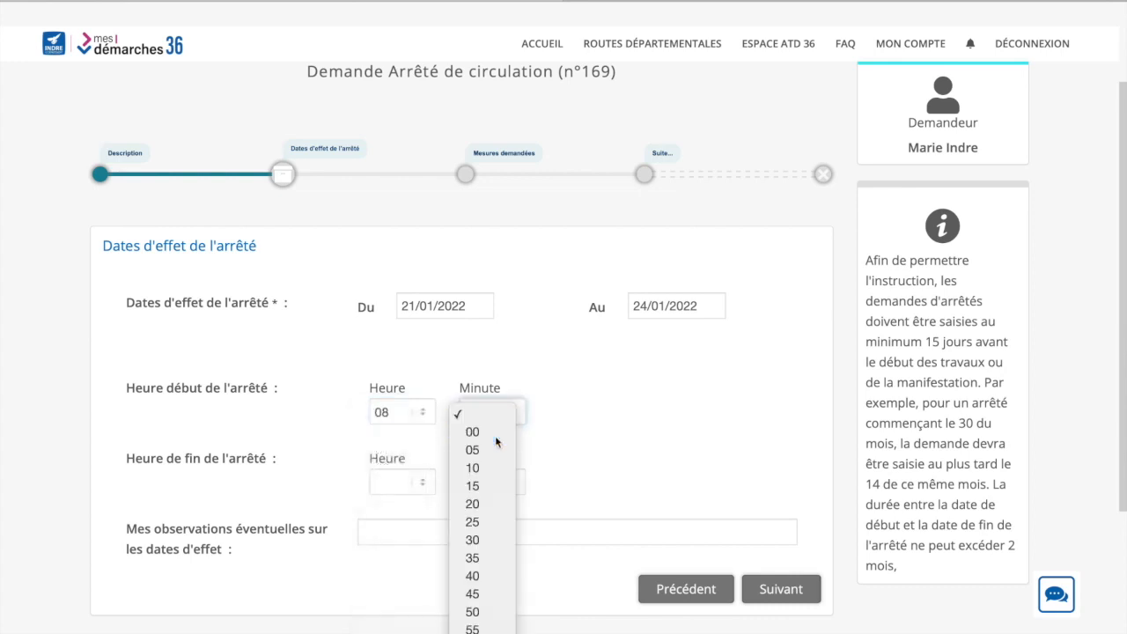
{"action": "left_click", "coordinate": [498, 433]}
{"action": "left_click", "coordinate": [423, 481]}
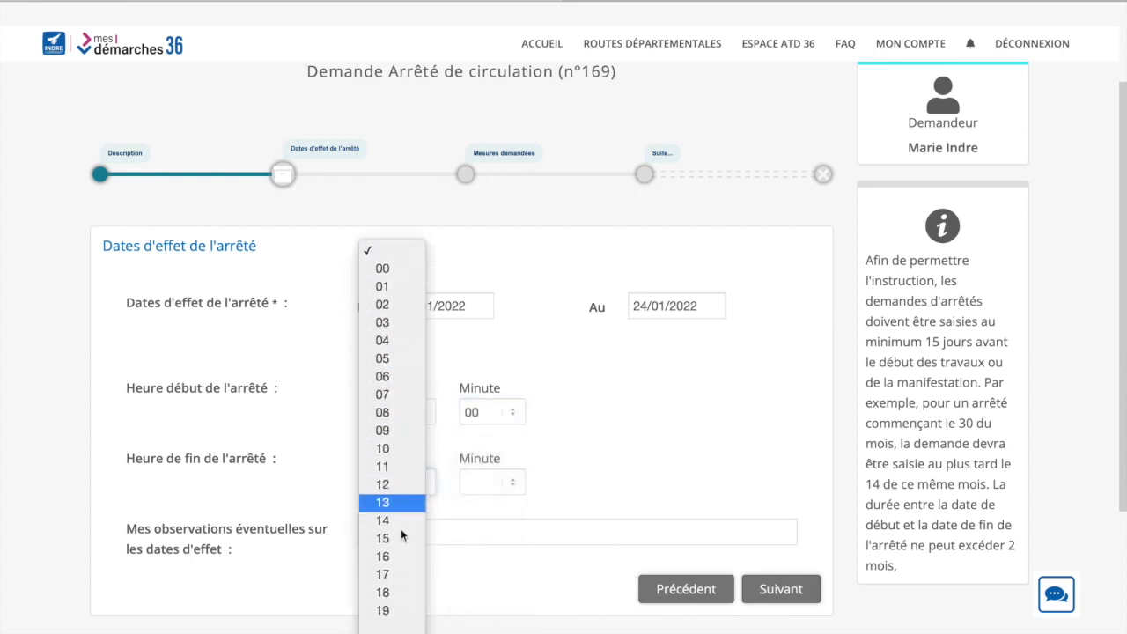
{"action": "left_click", "coordinate": [394, 557]}
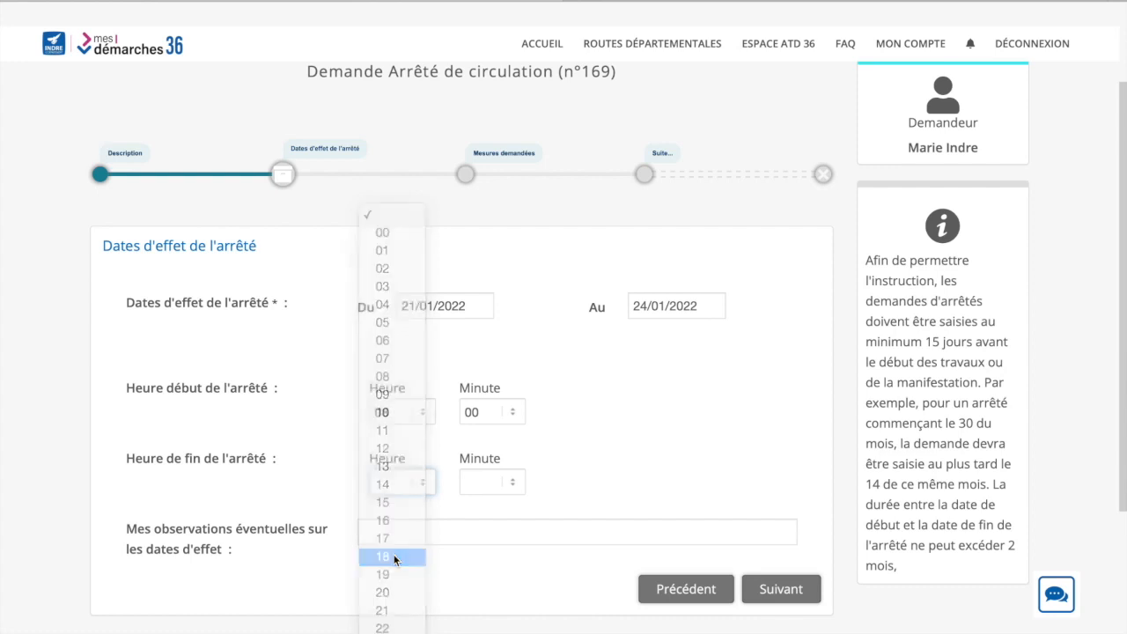
{"action": "left_click", "coordinate": [504, 484]}
{"action": "left_click", "coordinate": [496, 505]}
{"action": "left_click", "coordinate": [425, 531]}
{"action": "left_click", "coordinate": [774, 595]}
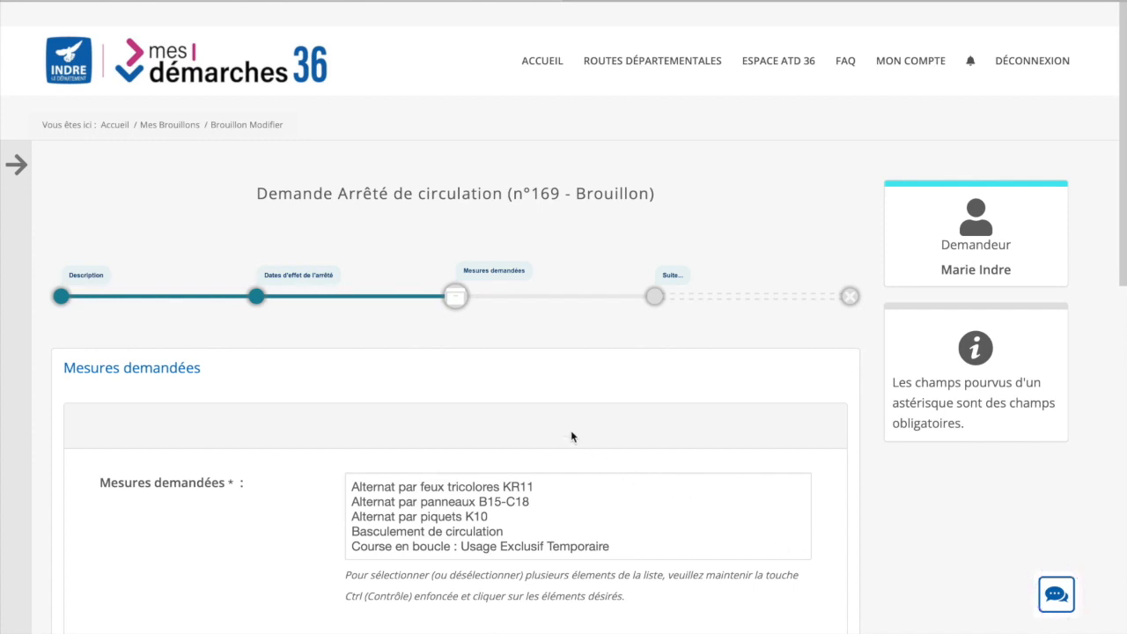
Select Interdiction de Circuler and Interdiction de stationner as the requested measures
{"action": "scroll", "coordinate": [570, 430], "scroll_direction": "down", "scroll_amount": 2}
{"action": "scroll", "coordinate": [464, 352], "scroll_direction": "down", "scroll_amount": 2}
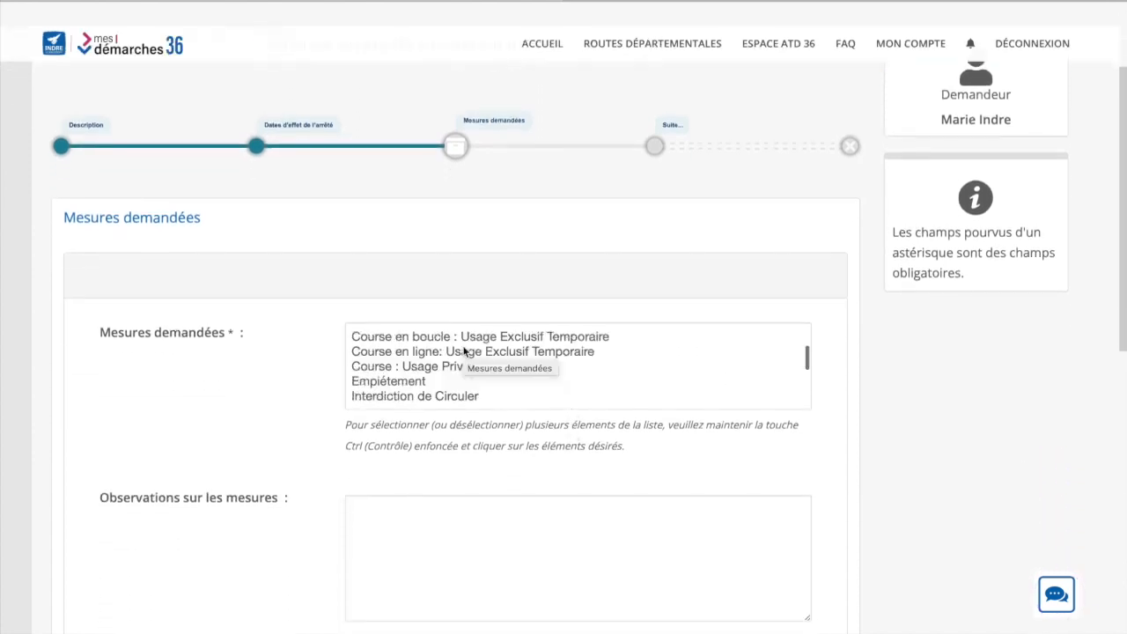
{"action": "scroll", "coordinate": [463, 353], "scroll_direction": "down", "scroll_amount": 1}
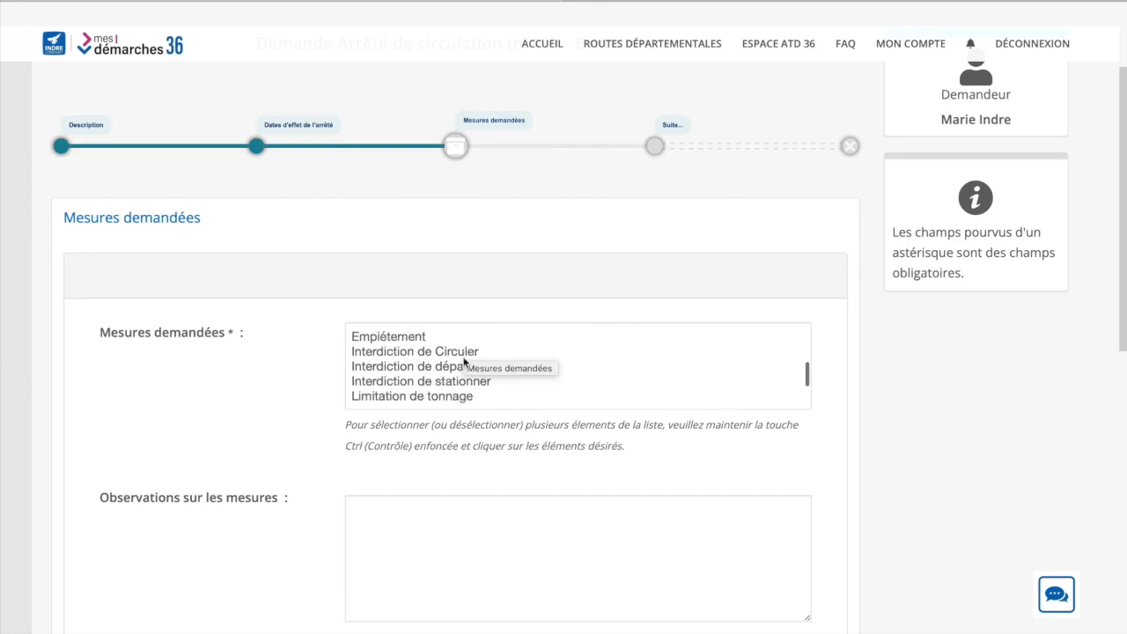
{"action": "left_click", "coordinate": [460, 352]}
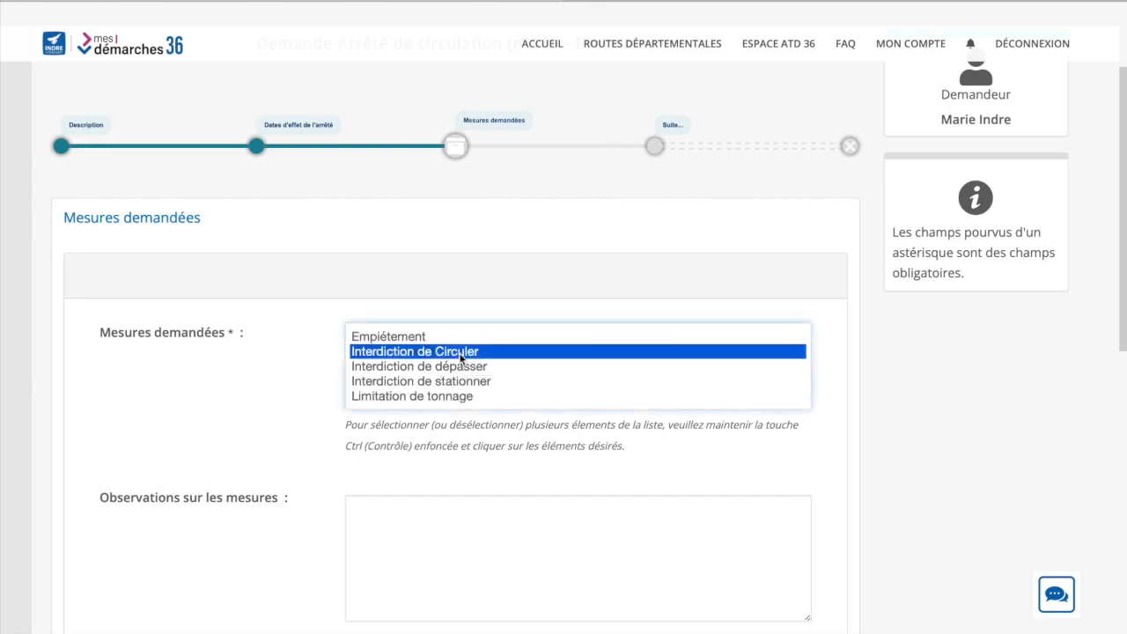
{"action": "left_click", "coordinate": [460, 381], "text": "ctrl"}
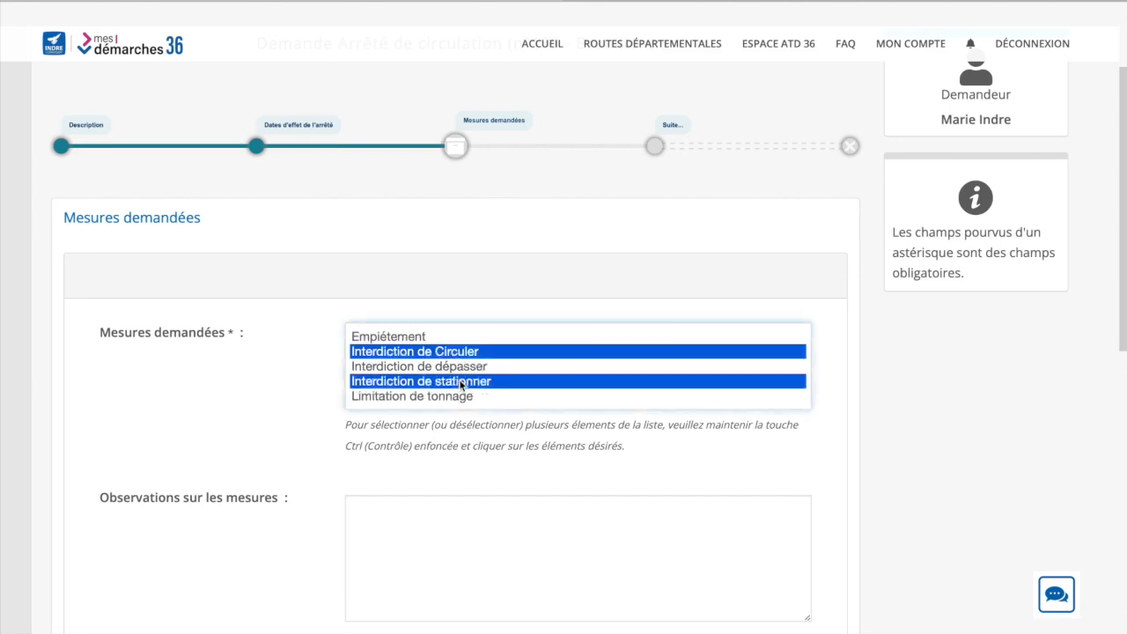
Submit the completed traffic order request
{"action": "scroll", "coordinate": [411, 481], "scroll_direction": "down", "scroll_amount": 2}
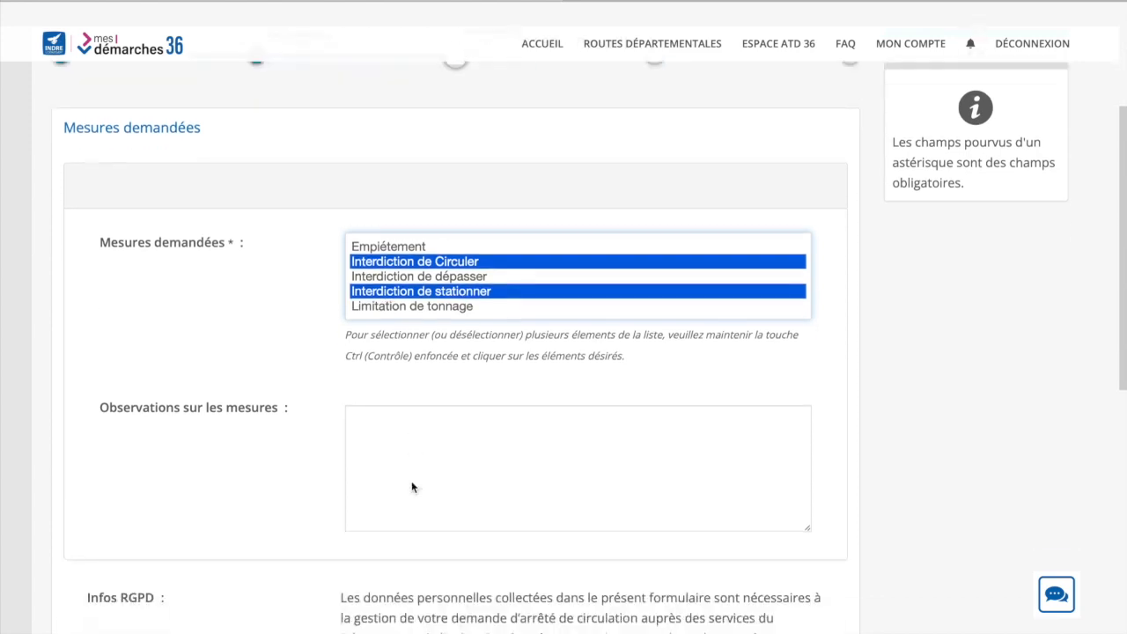
{"action": "left_click", "coordinate": [380, 388]}
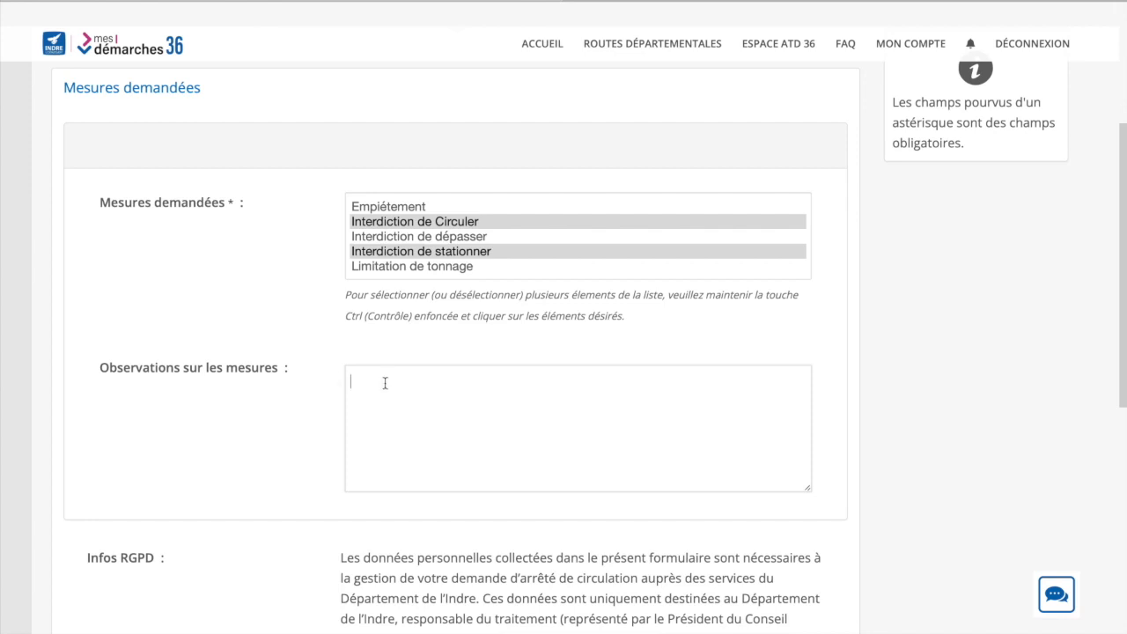
{"action": "scroll", "coordinate": [349, 384], "scroll_direction": "down", "scroll_amount": 4}
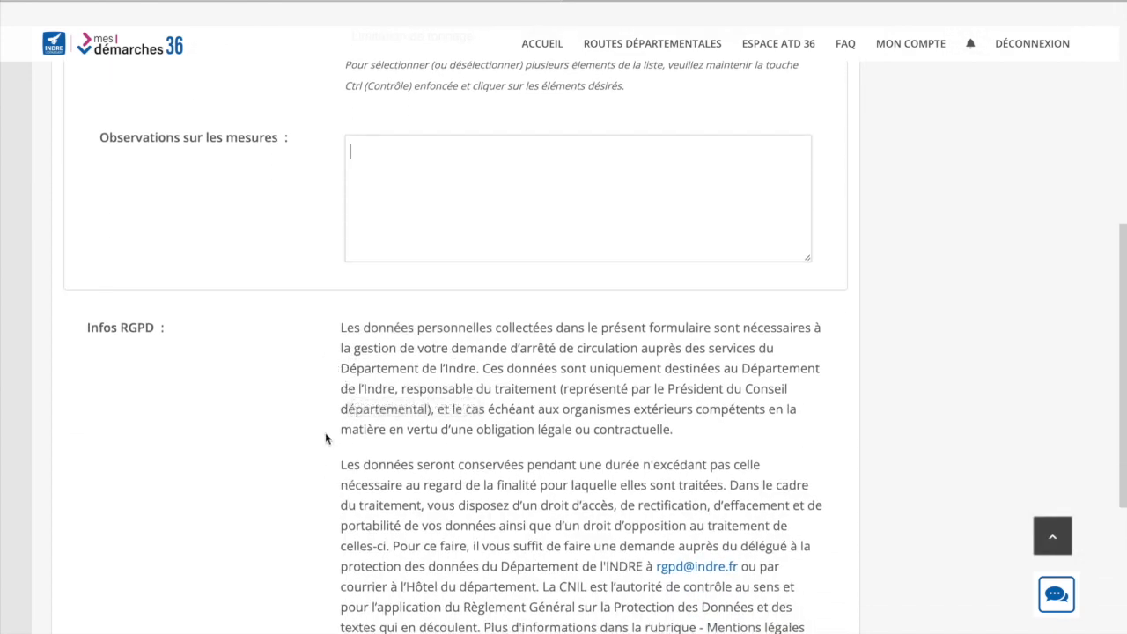
{"action": "scroll", "coordinate": [327, 476], "scroll_direction": "down", "scroll_amount": 2}
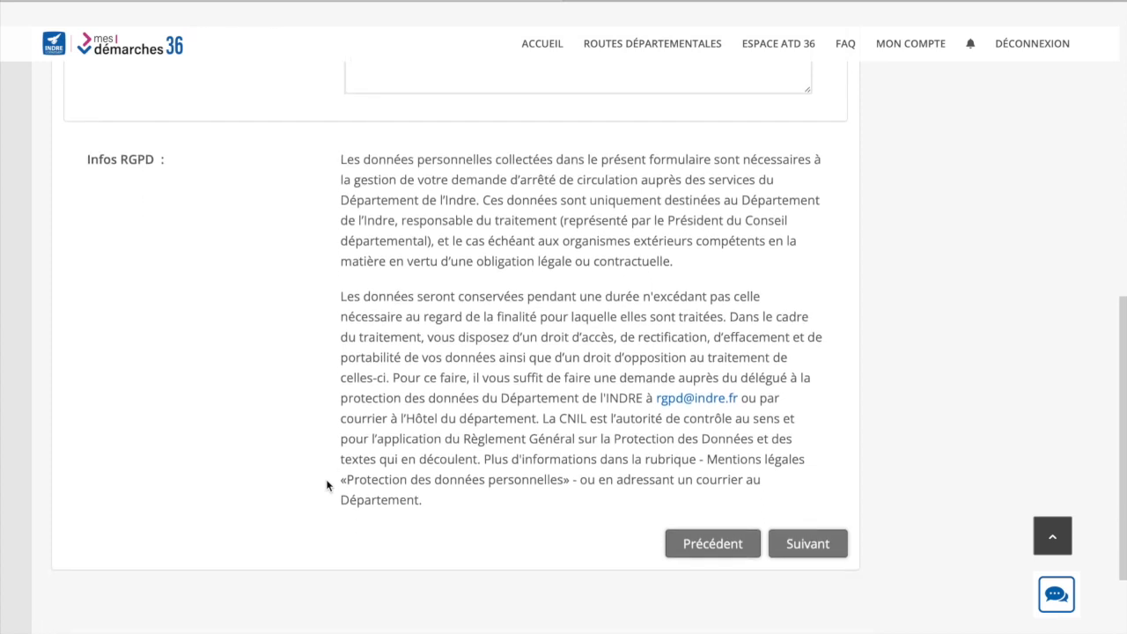
{"action": "left_click", "coordinate": [808, 545]}
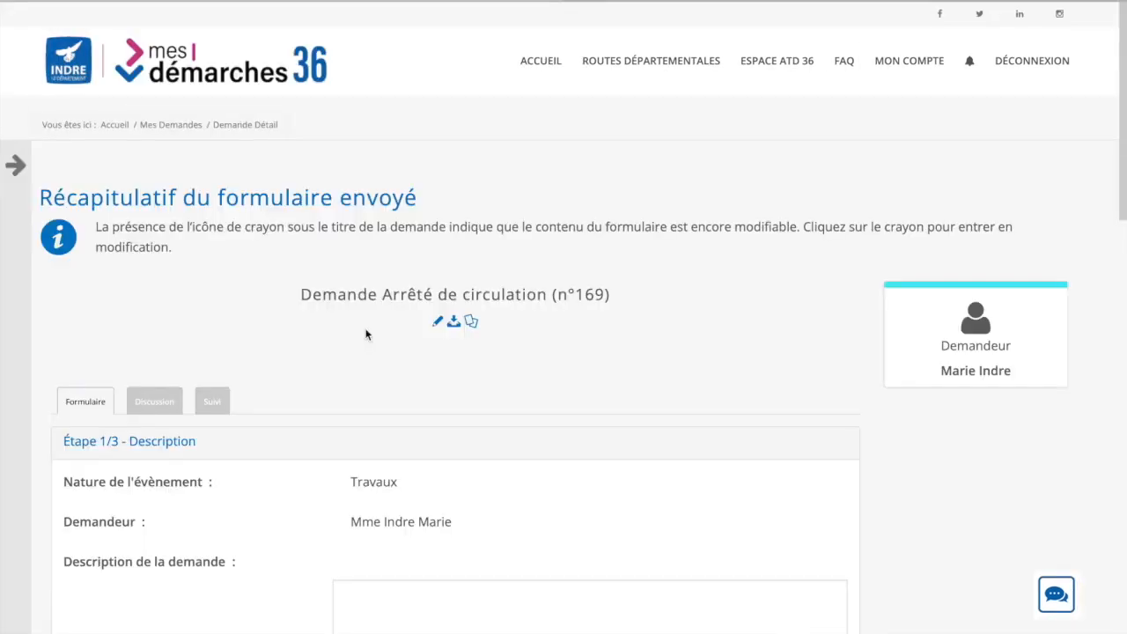
Expand the summary's dates/hours and requested measures sections to review them
{"action": "scroll", "coordinate": [366, 334], "scroll_direction": "down", "scroll_amount": 6}
{"action": "scroll", "coordinate": [366, 334], "scroll_direction": "down", "scroll_amount": 8}
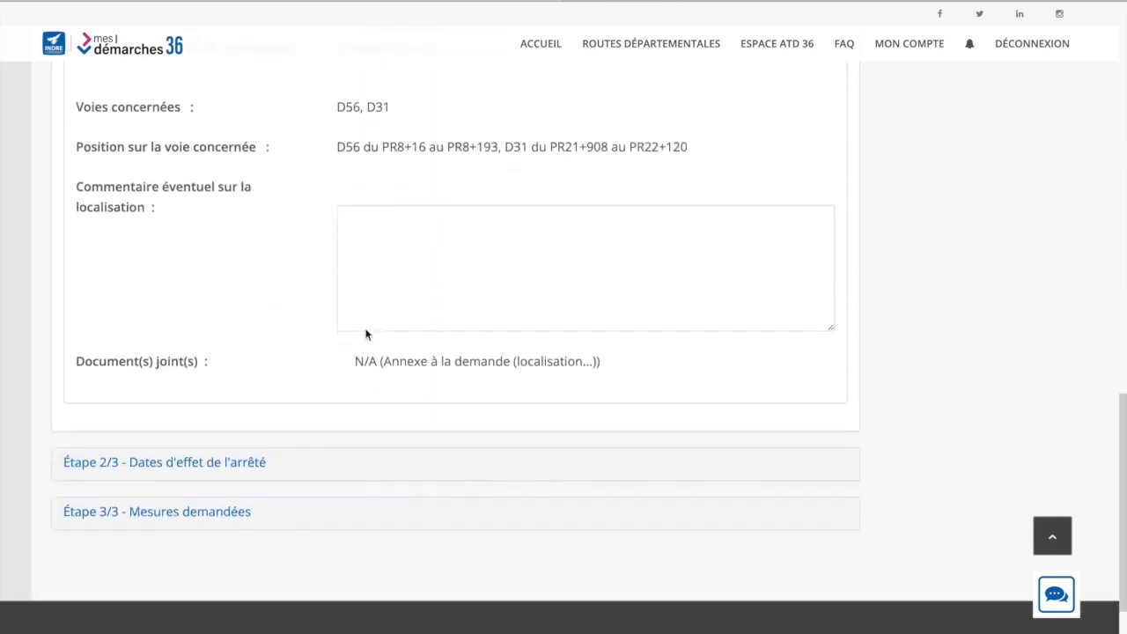
{"action": "left_click", "coordinate": [160, 427]}
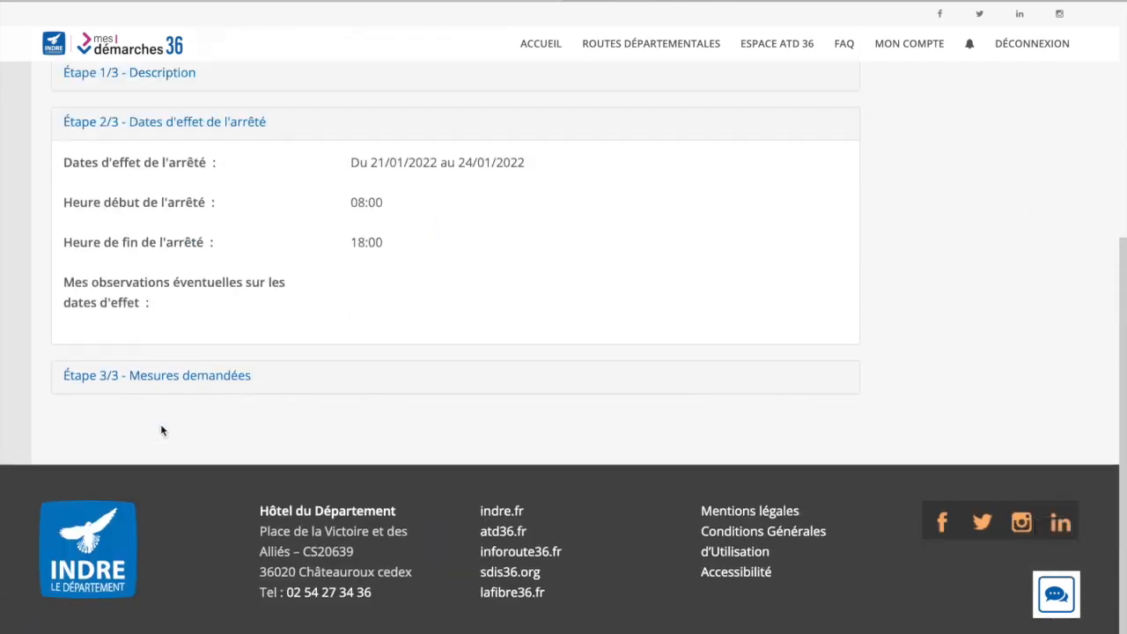
{"action": "left_click", "coordinate": [168, 386]}
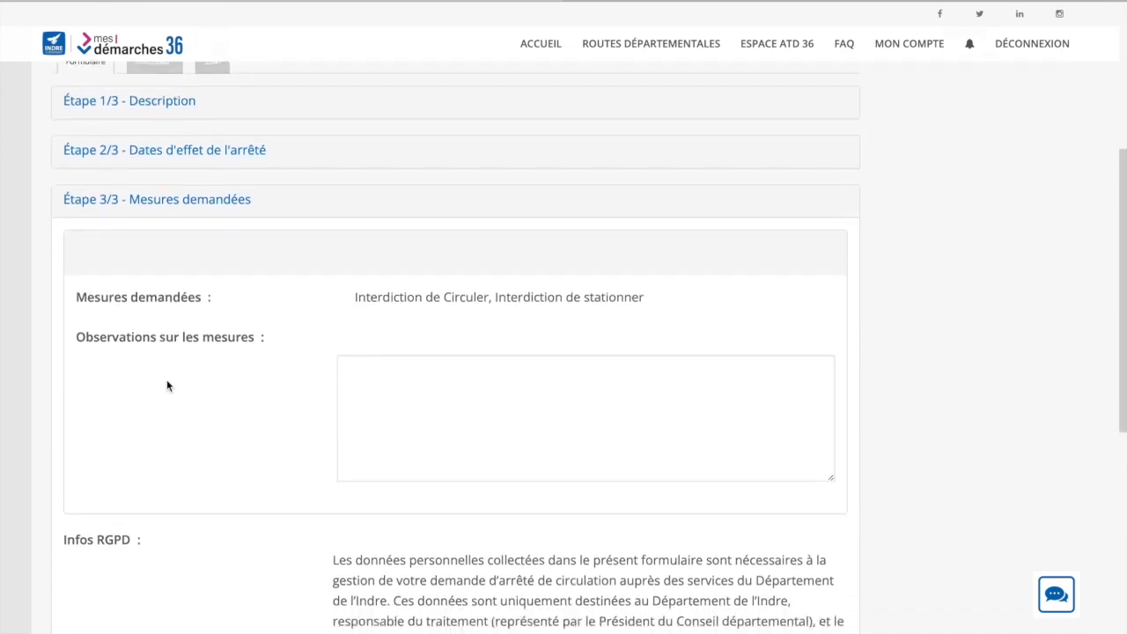
{"action": "scroll", "coordinate": [166, 386], "scroll_direction": "down", "scroll_amount": 2}
{"action": "scroll", "coordinate": [168, 384], "scroll_direction": "up", "scroll_amount": 6}
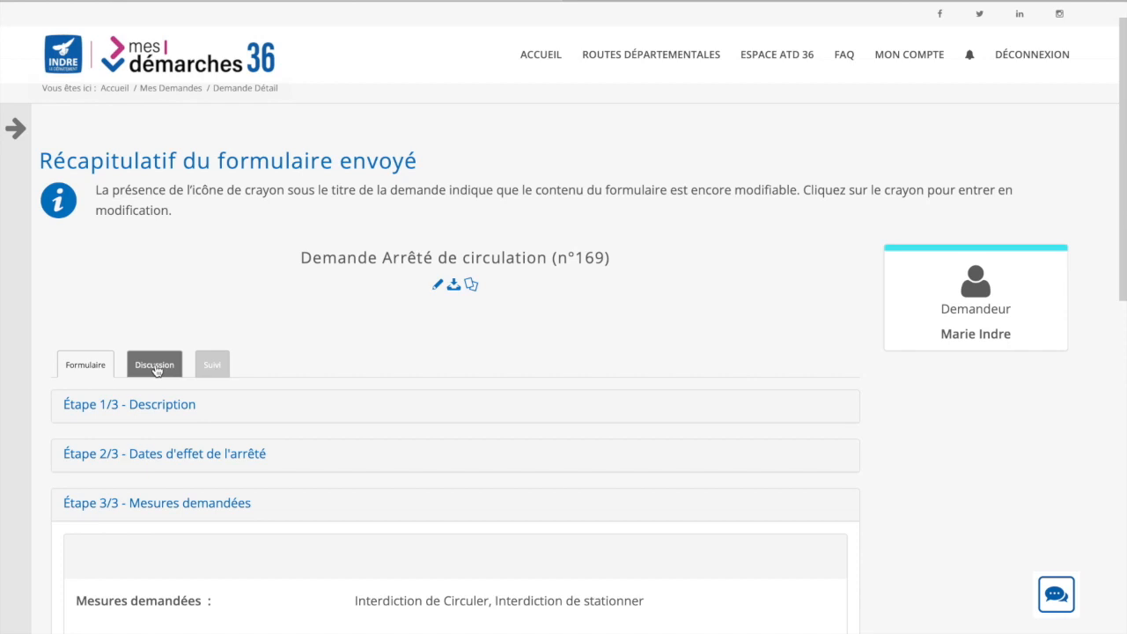
Check request n°169's Discussion and Suivi status, then bring up the side menu
{"action": "left_click", "coordinate": [155, 364]}
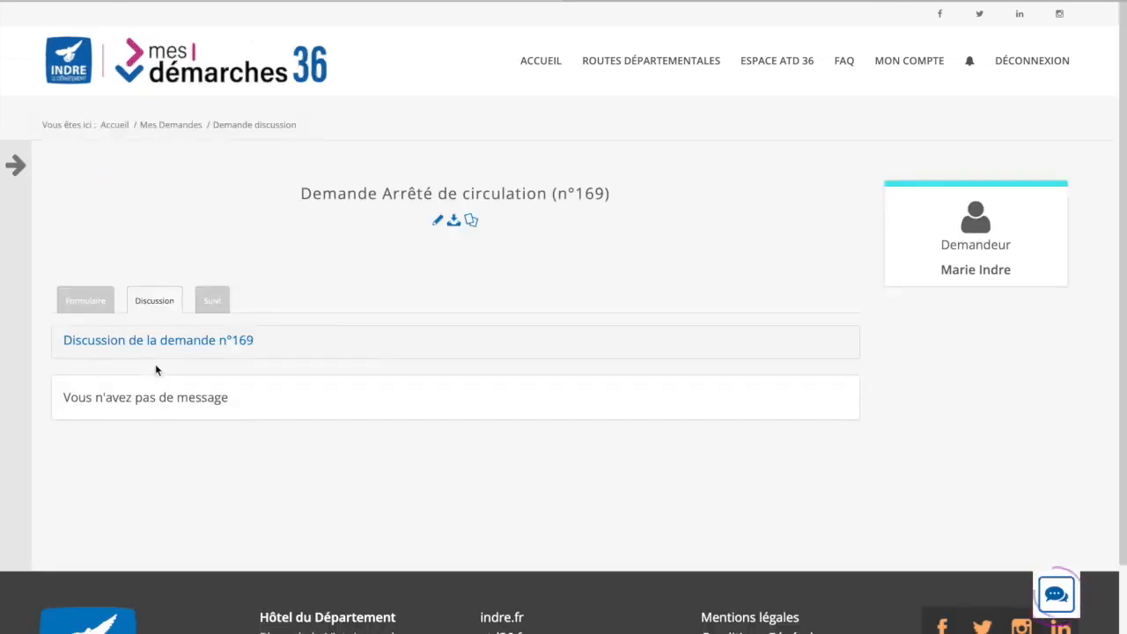
{"action": "left_click", "coordinate": [209, 307]}
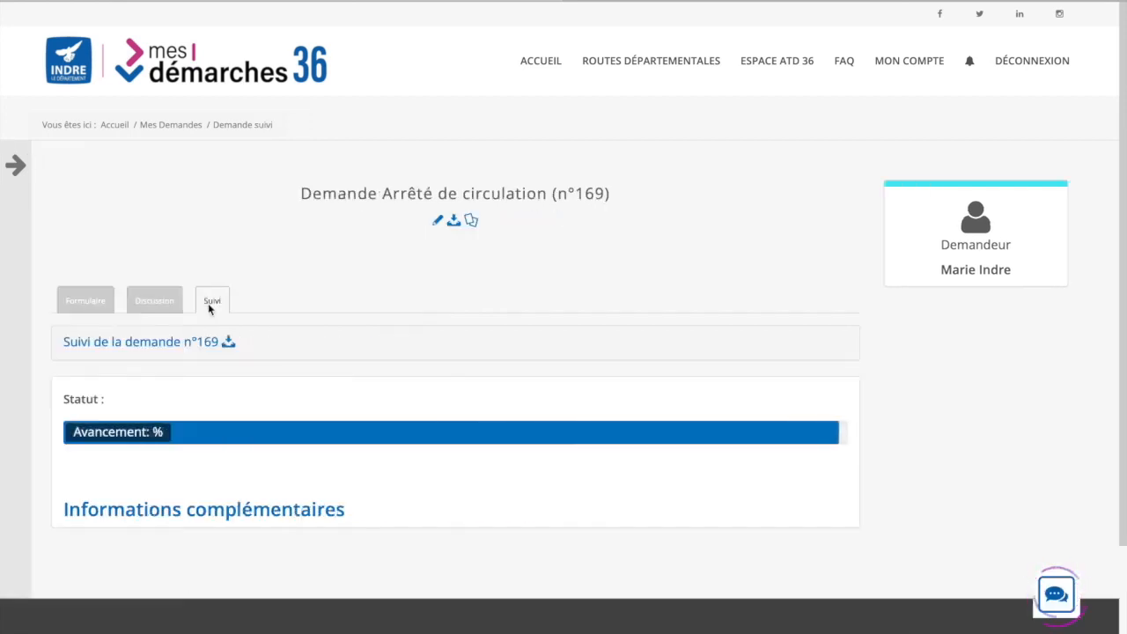
{"action": "left_click", "coordinate": [16, 165]}
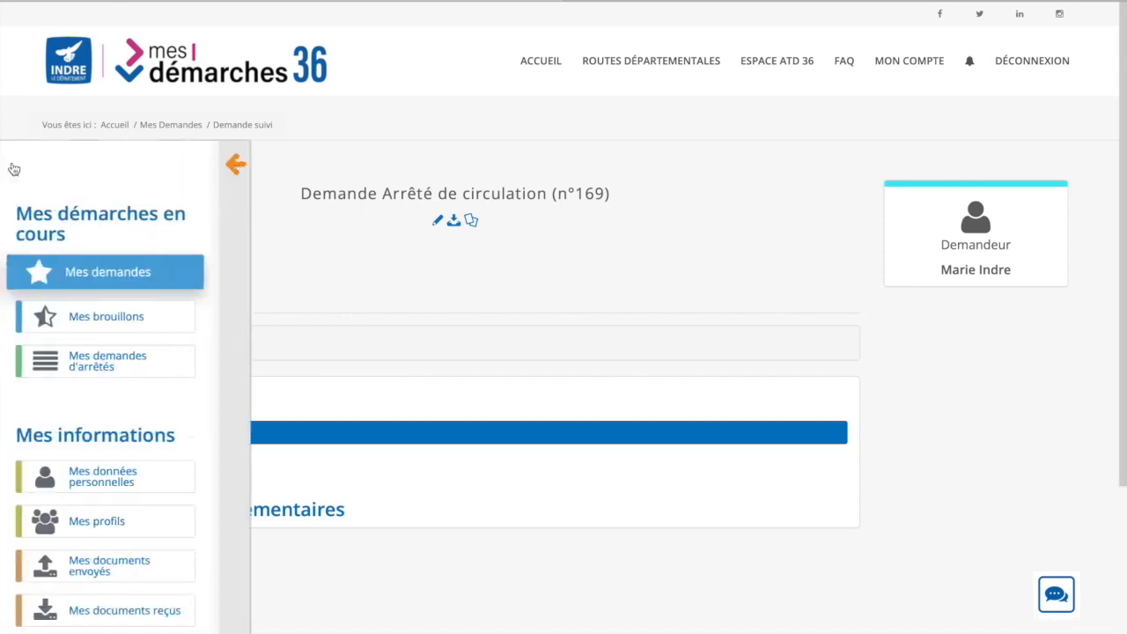
Go to Mes demandes d'arrêtés and find request 169 at Qualification, 20%
{"action": "left_click", "coordinate": [89, 361]}
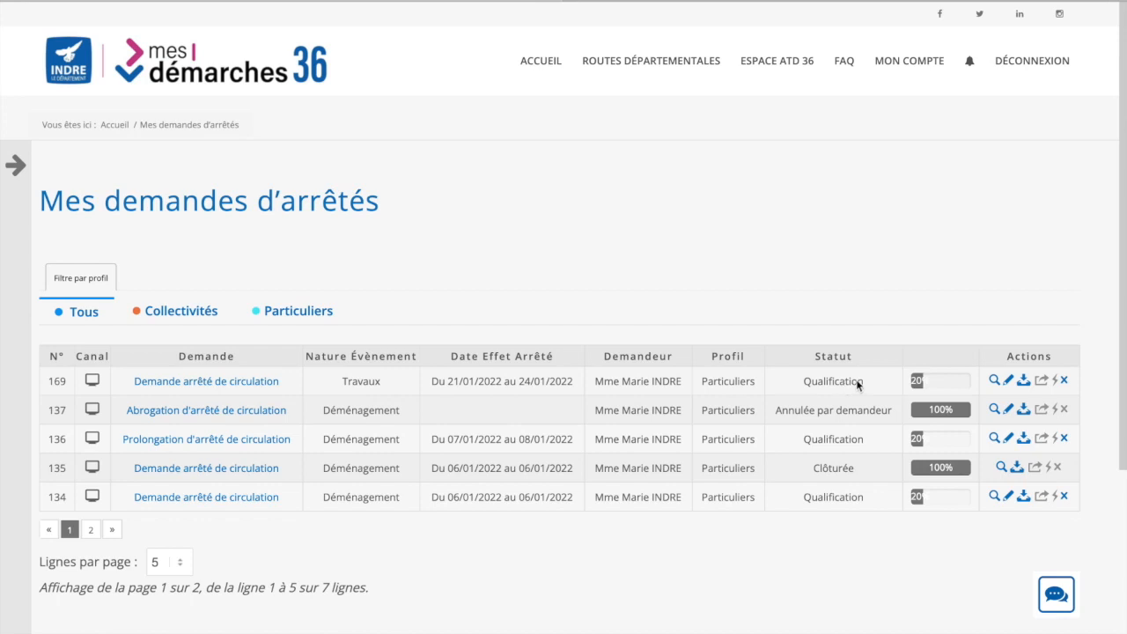
{"action": "scroll", "coordinate": [750, 498], "scroll_direction": "down", "scroll_amount": 3}
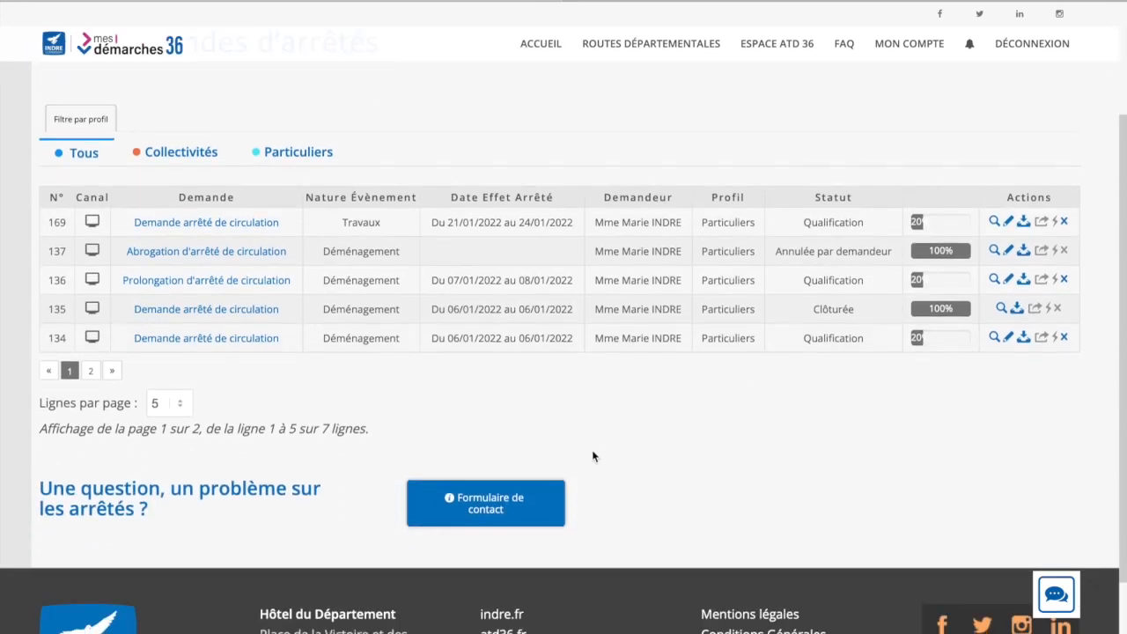